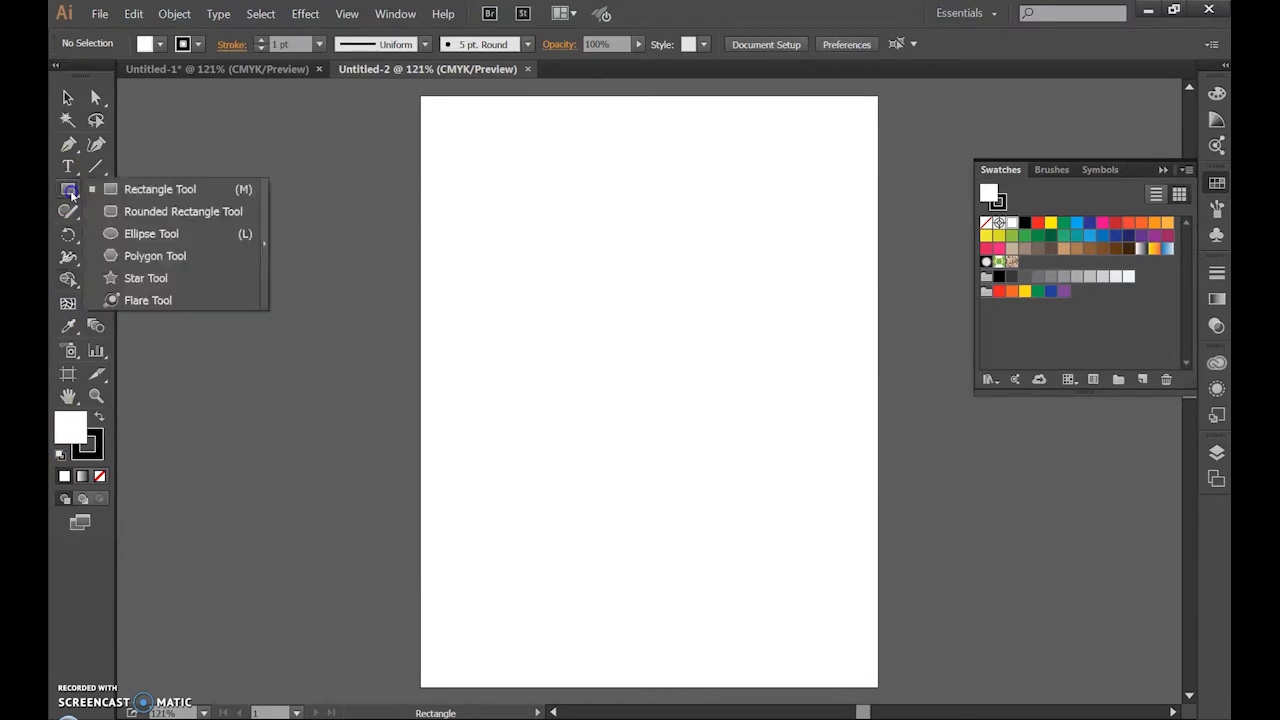
Step: Create a three-sided polygon with a 50 pt radius near the page centre and fill it light brown
left_click(125, 256)
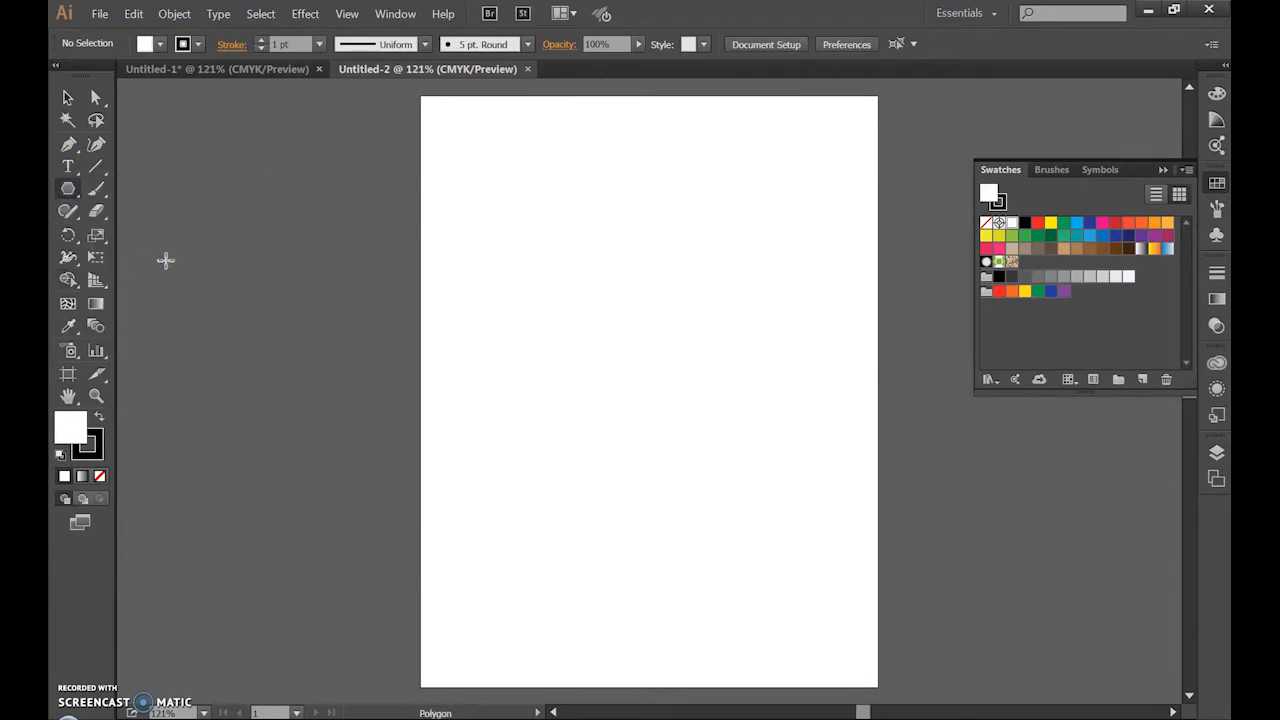
left_click(633, 478)
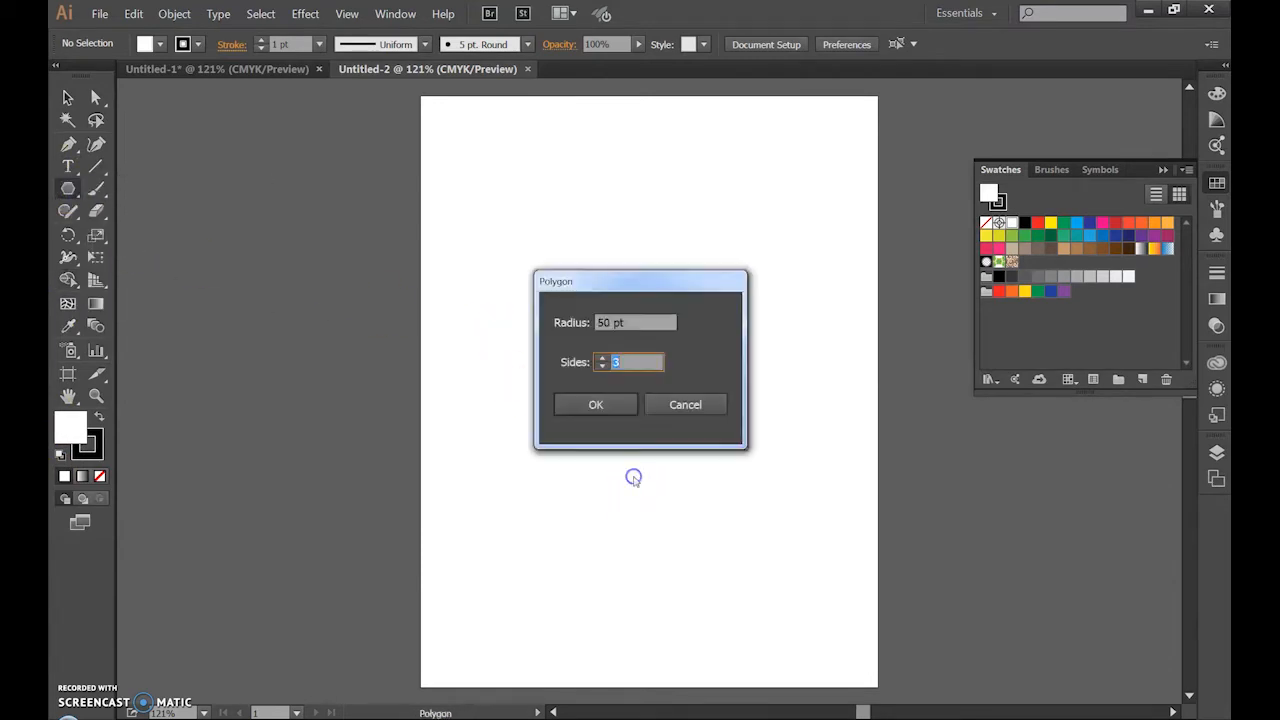
left_click(605, 404)
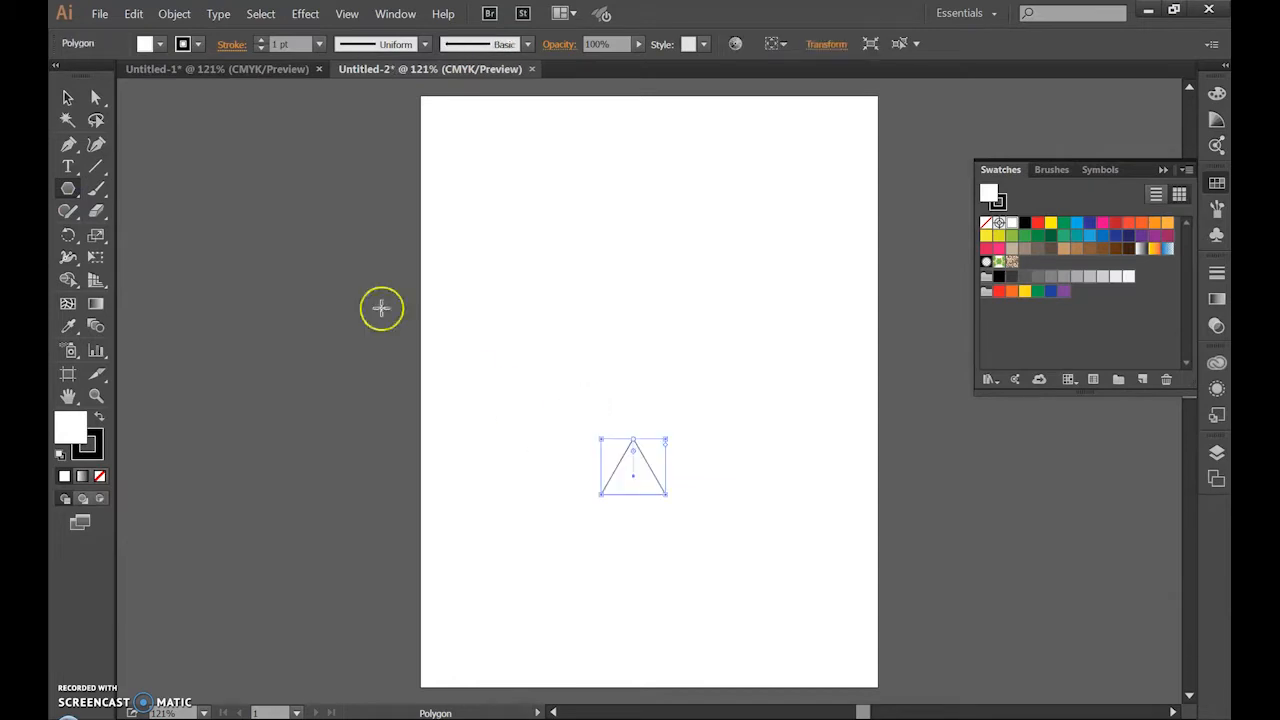
left_click(158, 44)
left_click(175, 103)
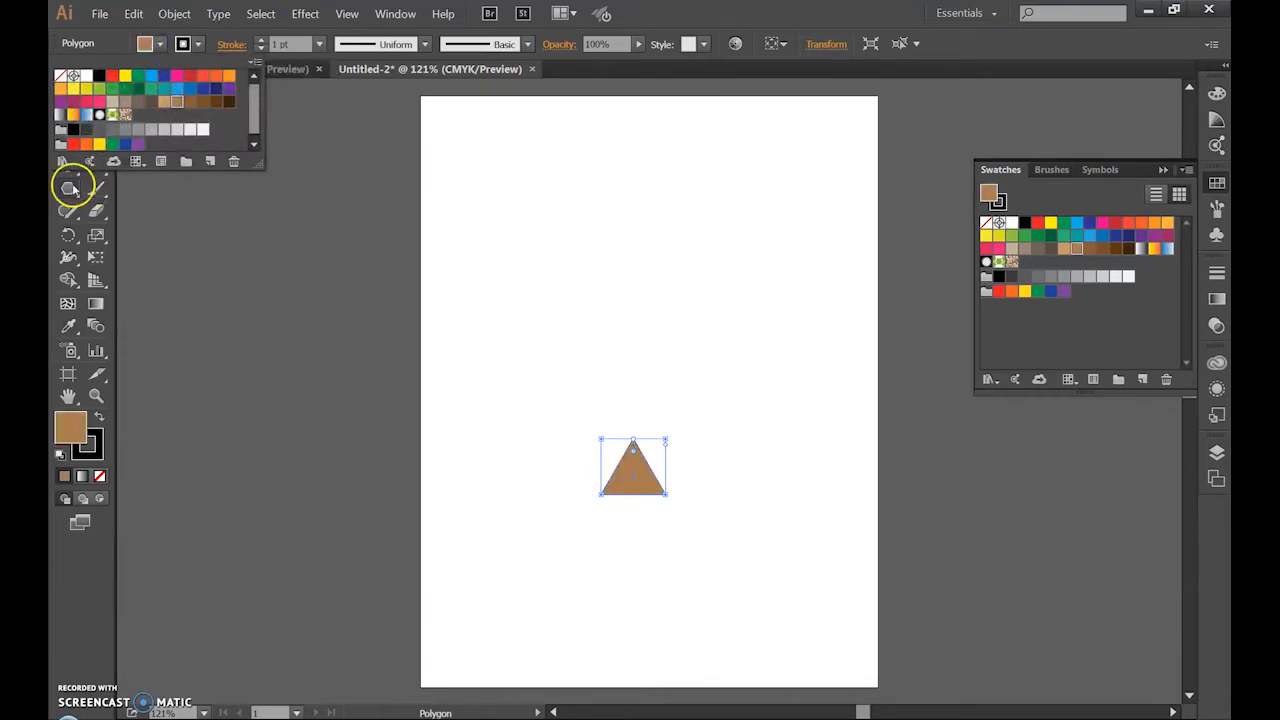
left_click(158, 245)
Step: Stretch the brown triangle's apex straight up to form a tall, narrow tree trunk
left_click(96, 97)
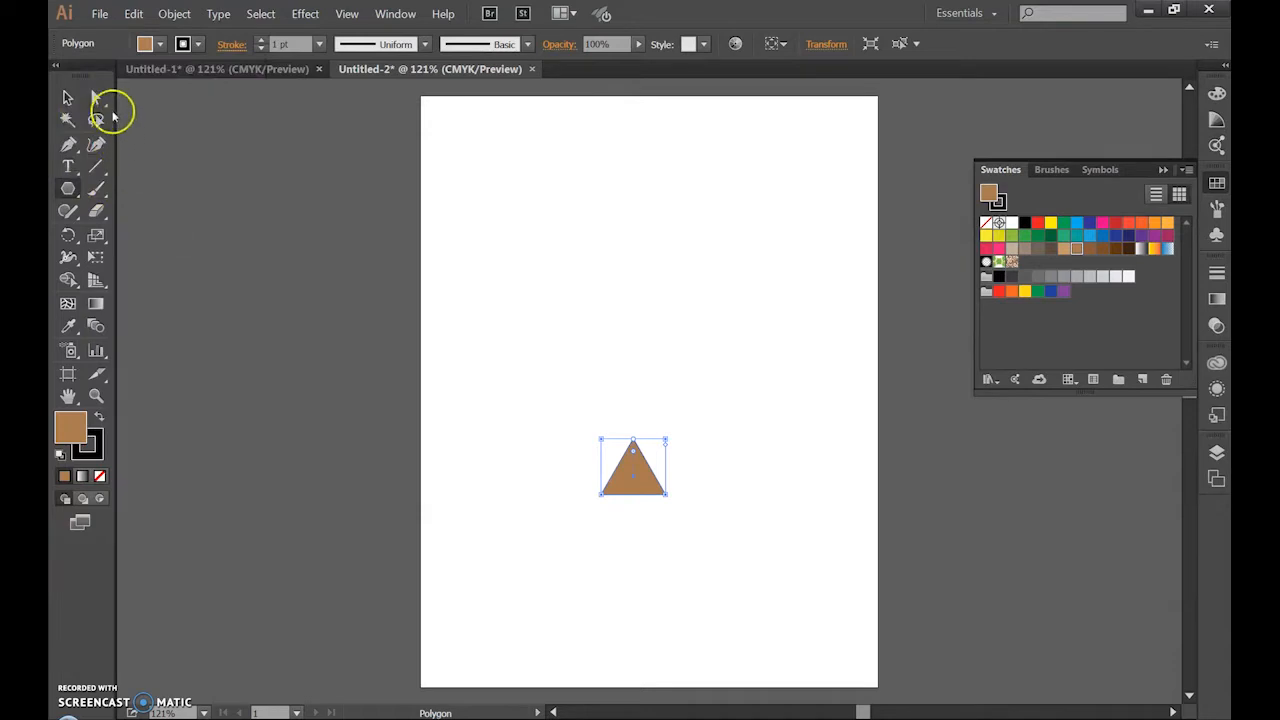
left_click(669, 466)
left_click(633, 446)
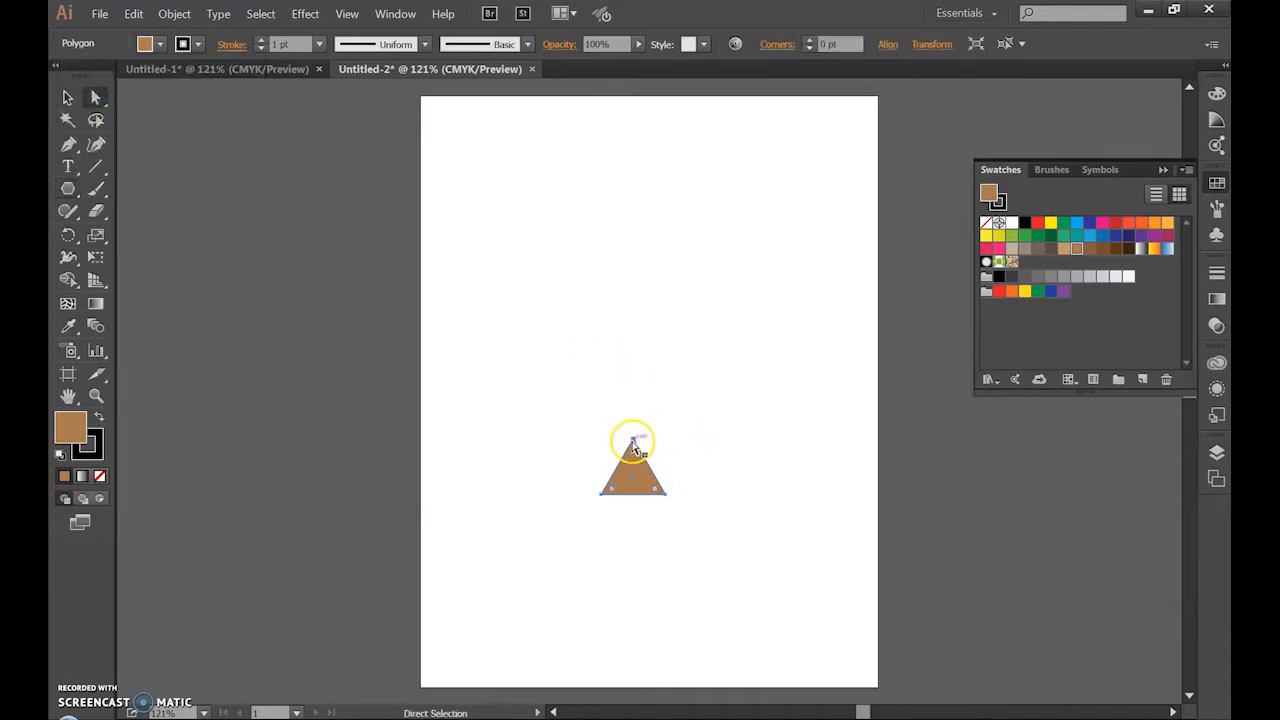
left_click_drag(633, 446, 637, 289)
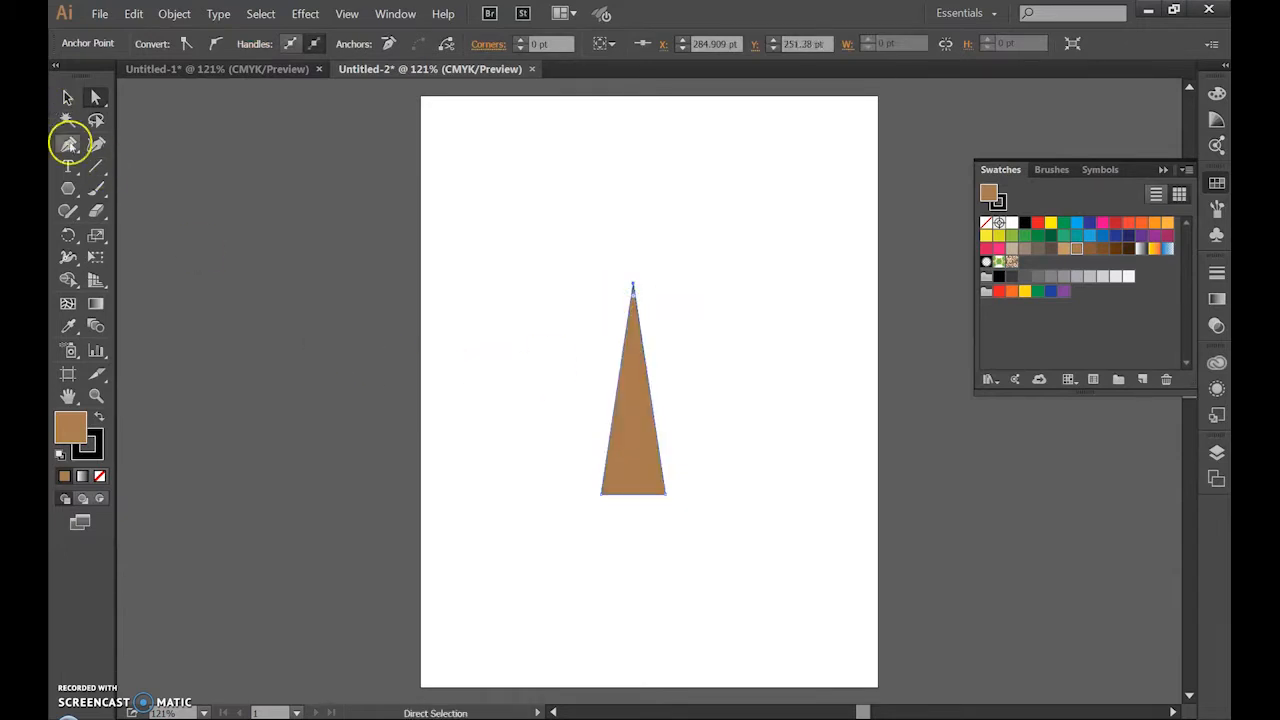
Step: Create a second brown triangle beside the trunk and reshape its corner points into a narrow, pointed branch
left_click(67, 189)
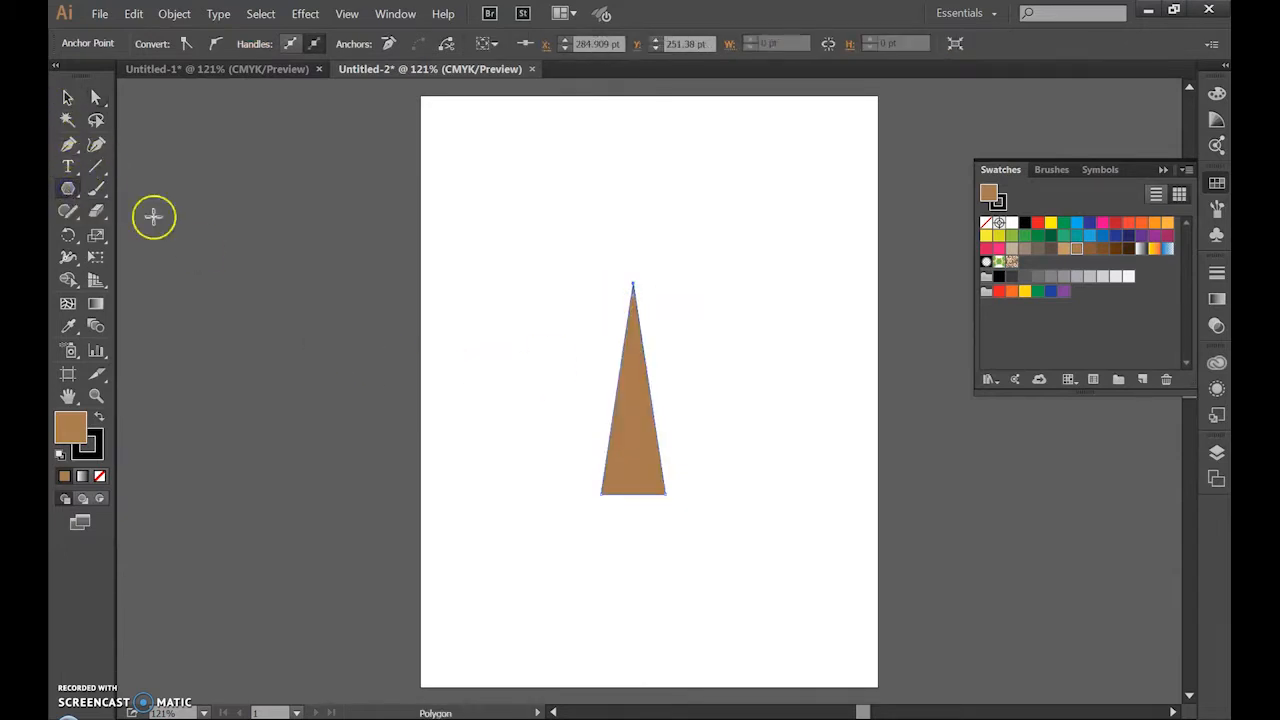
left_click(677, 372)
left_click(596, 404)
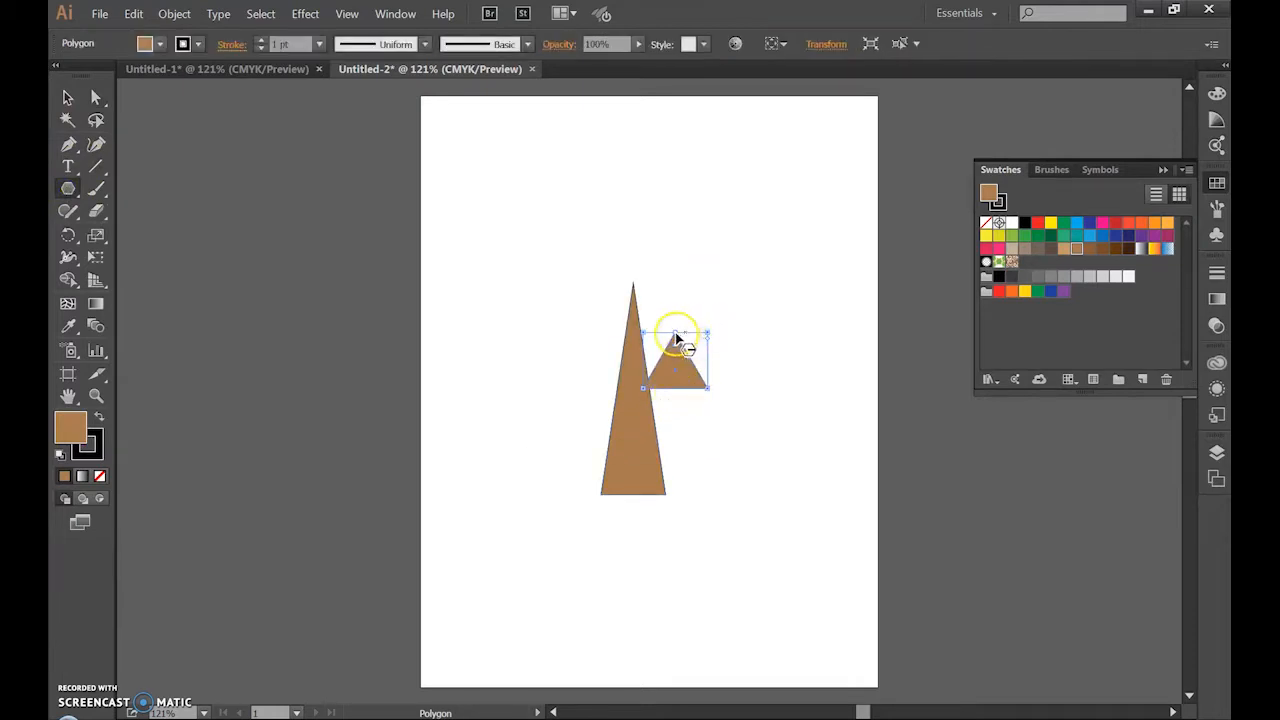
left_click(95, 97)
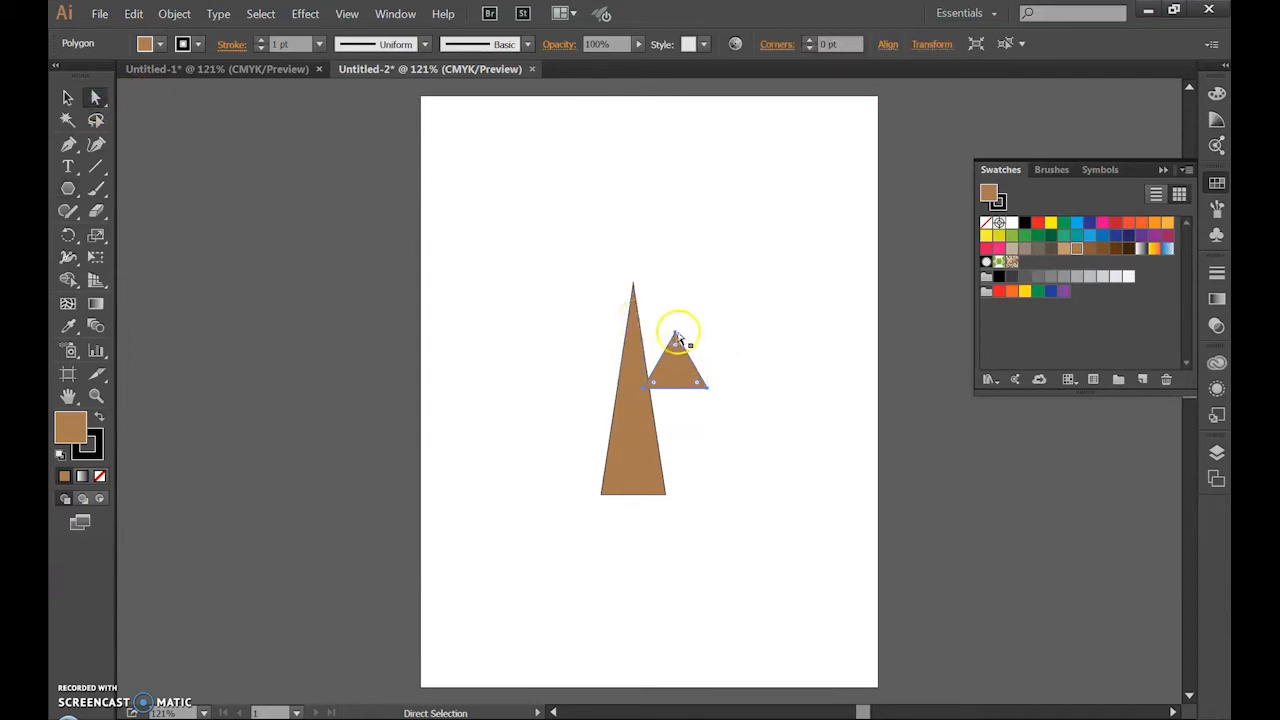
left_click_drag(677, 338, 694, 238)
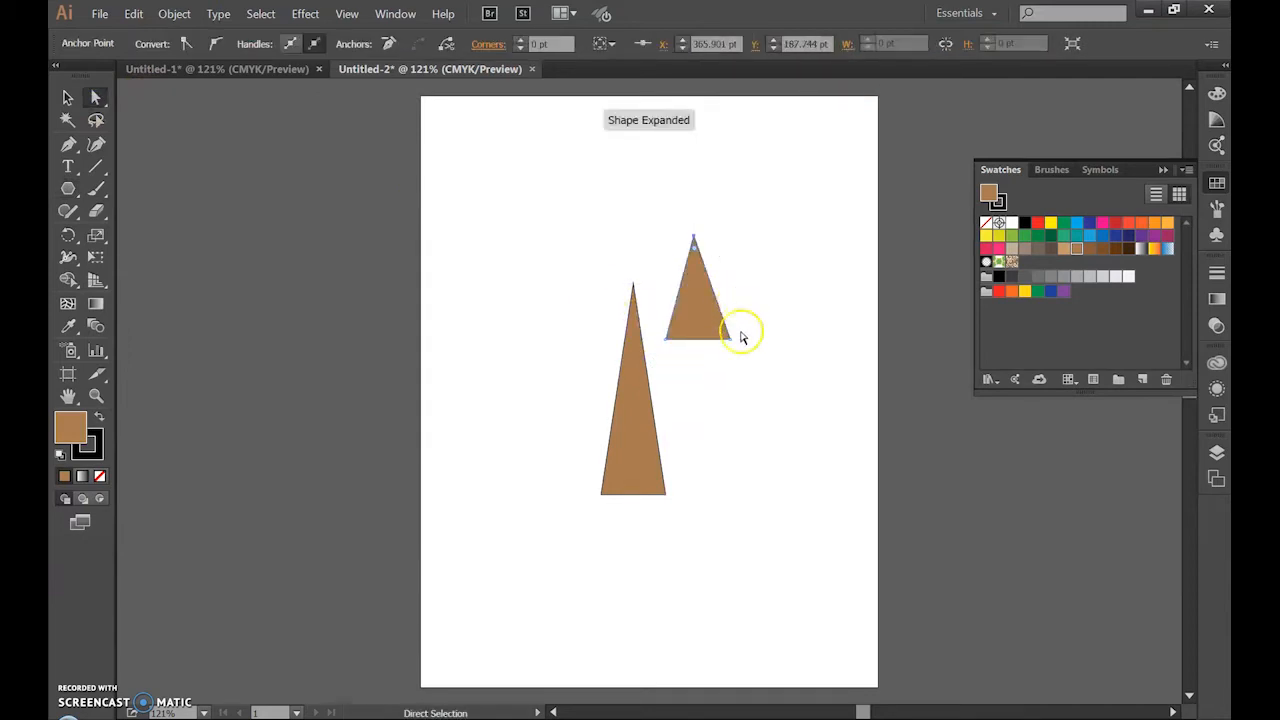
left_click_drag(731, 346, 698, 338)
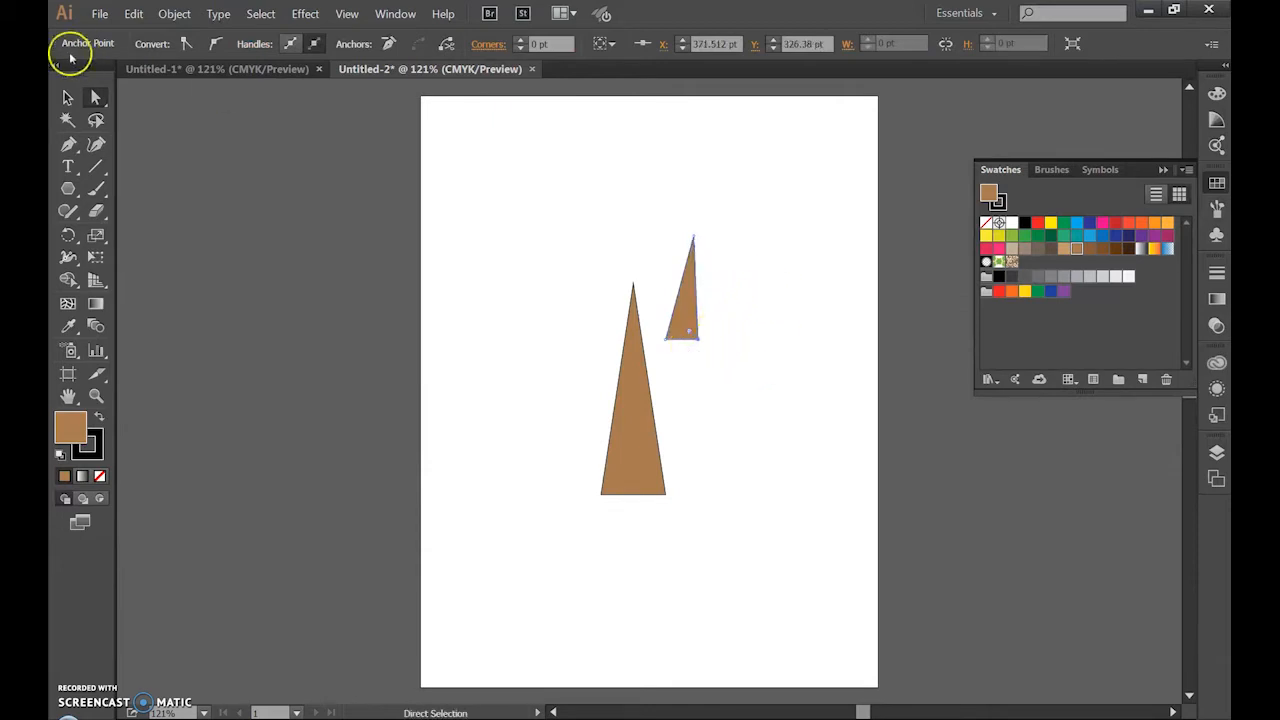
Step: Duplicate, rotate and position the narrow triangle to form four branches, two on each side of the trunk
left_click(67, 97)
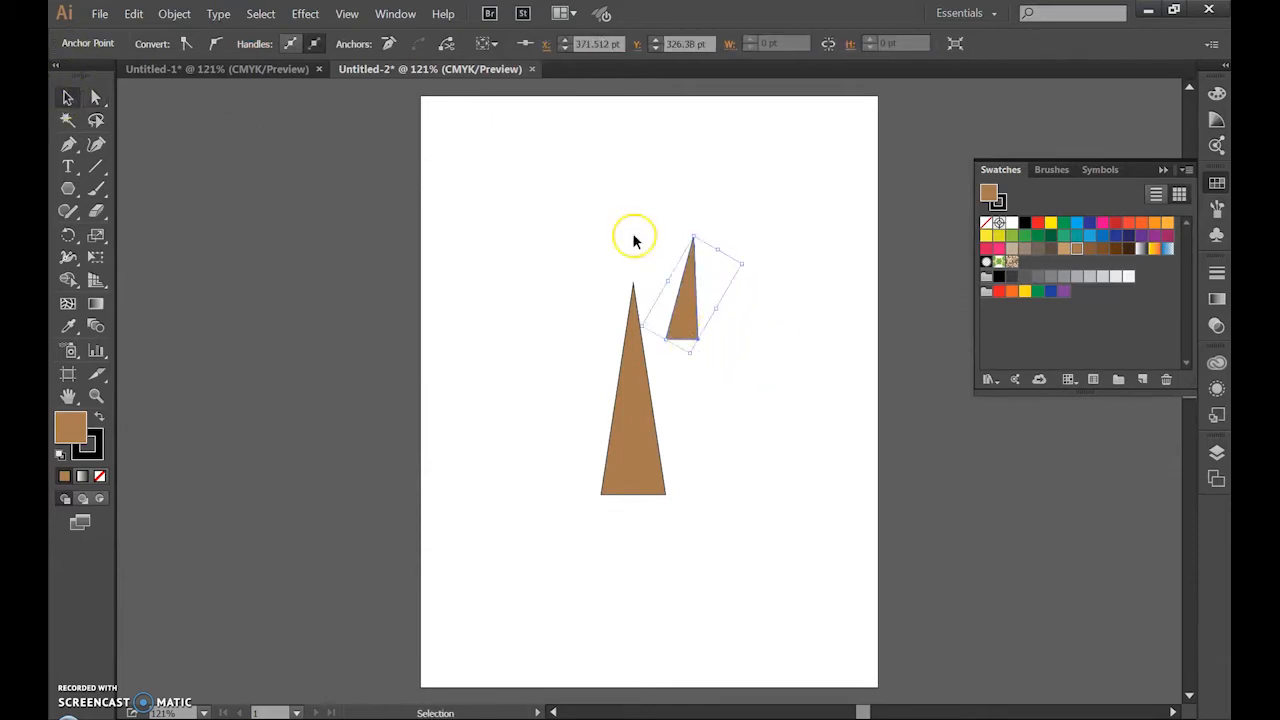
left_click(718, 290)
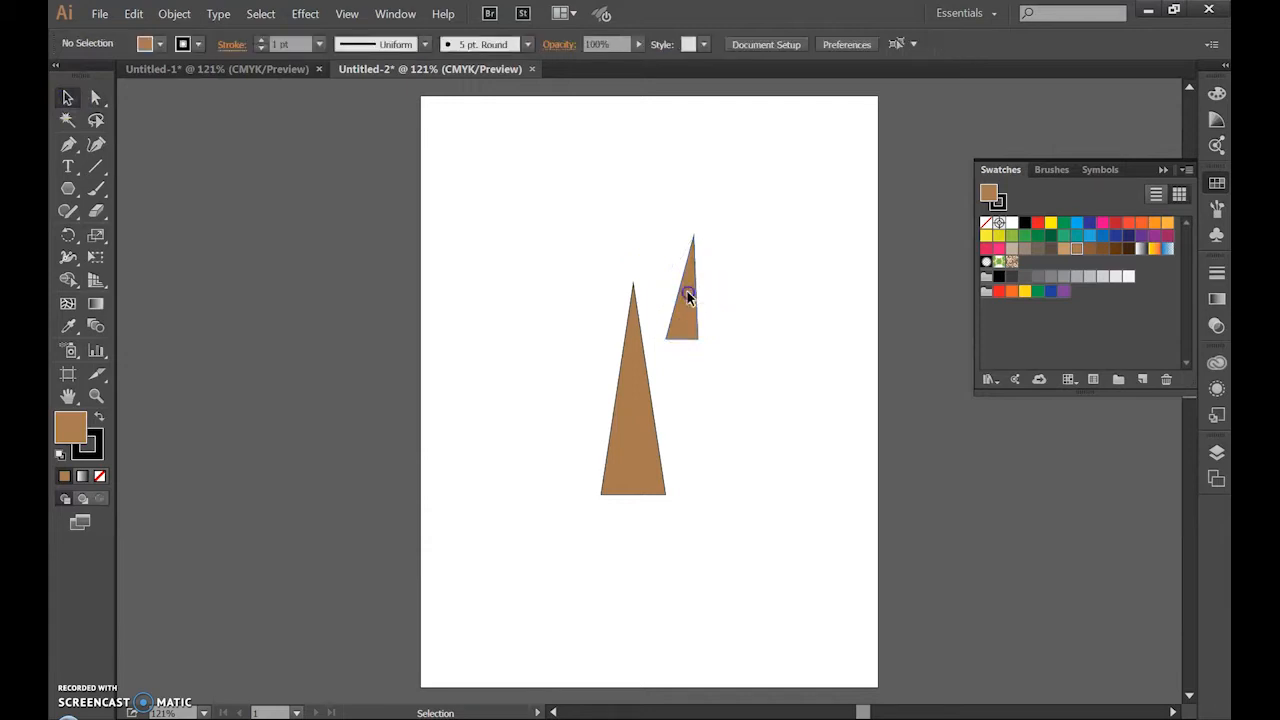
left_click(687, 291)
left_click(704, 294)
left_click(680, 300)
left_click_drag(683, 309, 648, 364)
left_click_drag(651, 268, 690, 277)
left_click_drag(674, 326, 651, 367)
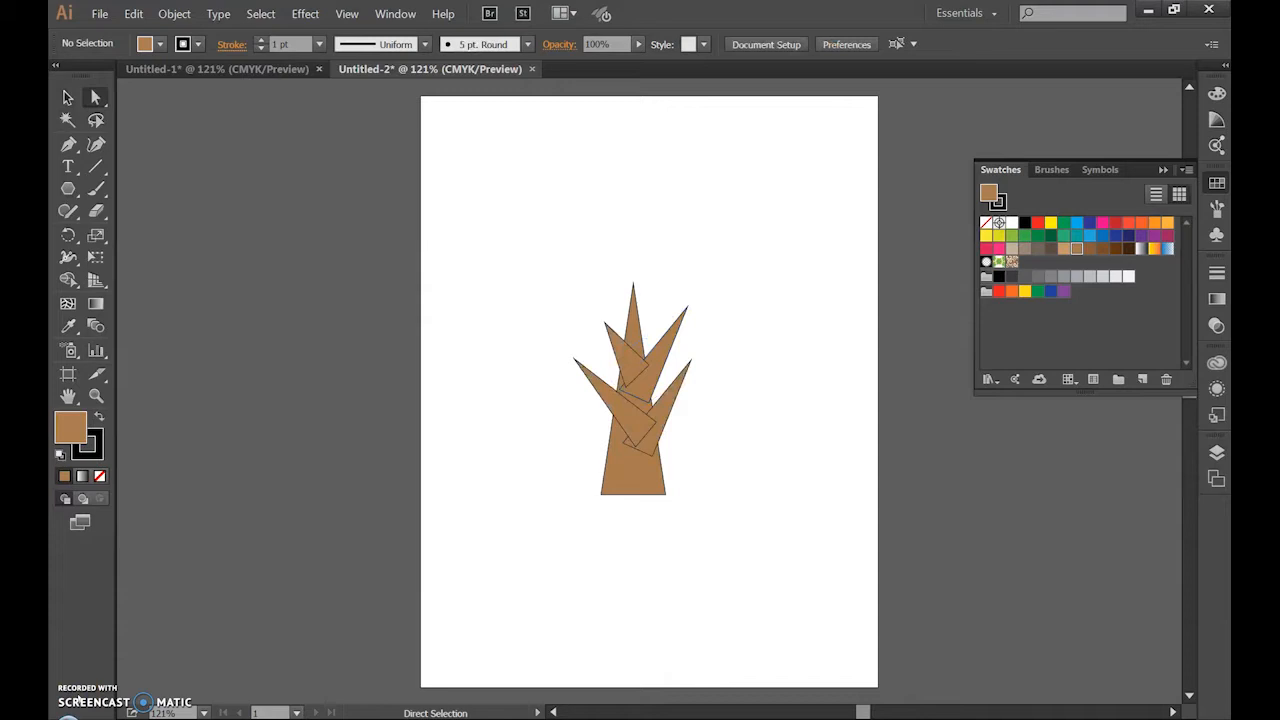
Step: Merge the trunk and all branches into a single tree silhouette with the Shape Builder tool
left_click(67, 97)
left_click_drag(538, 230, 740, 583)
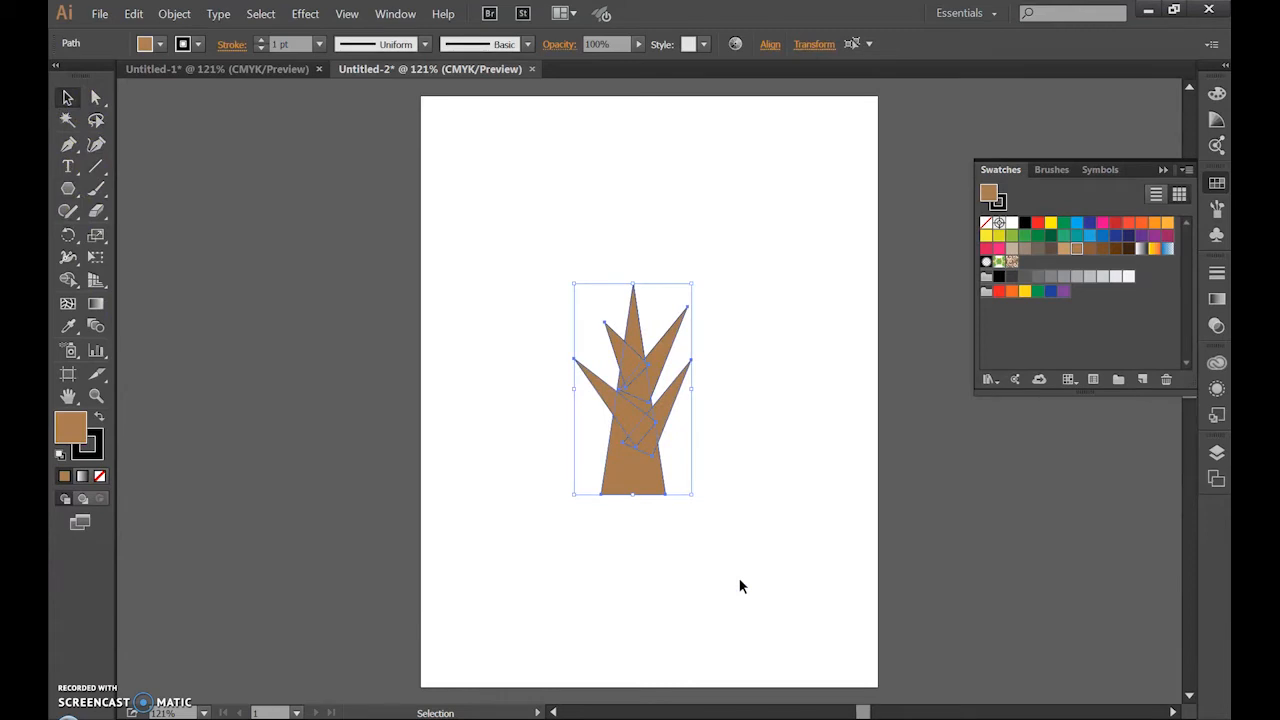
left_click(69, 281)
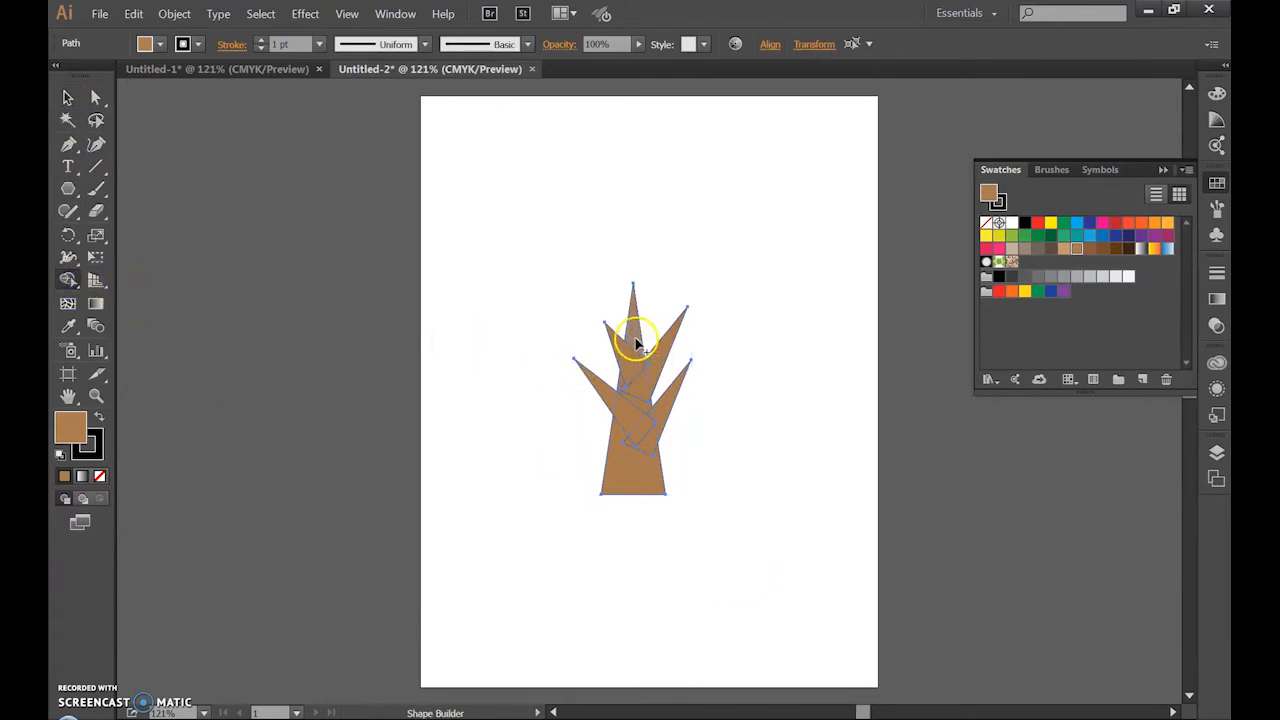
left_click_drag(634, 454, 634, 457)
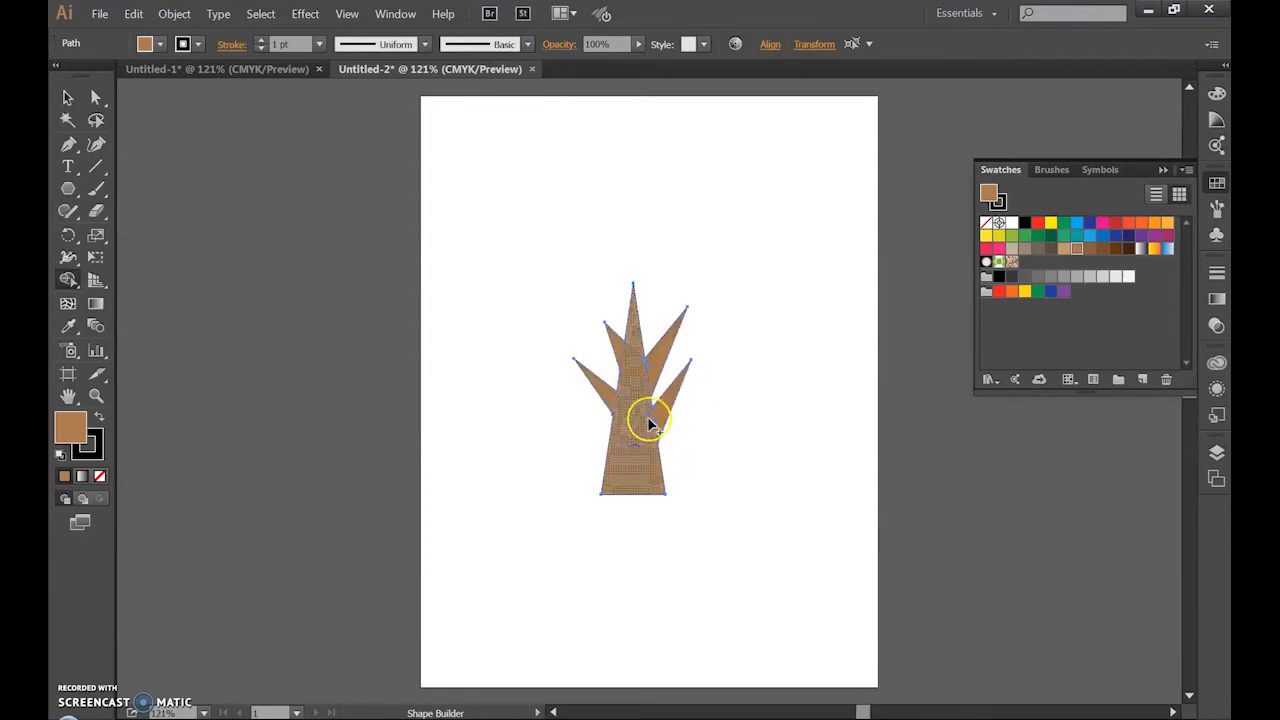
left_click_drag(664, 414, 644, 426)
mouse_move(652, 370)
left_mouse_down()
mouse_move(636, 375)
mouse_move(627, 355)
left_mouse_up()
left_click_drag(622, 408, 624, 411)
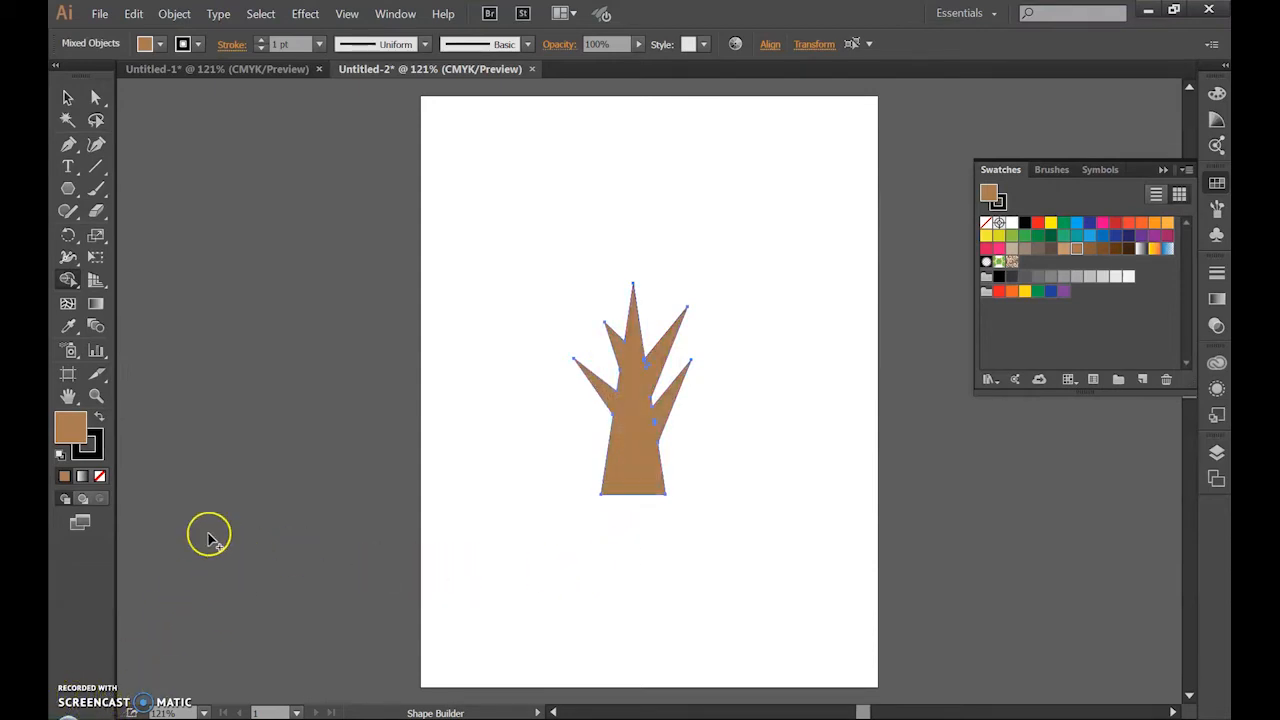
left_click(67, 97)
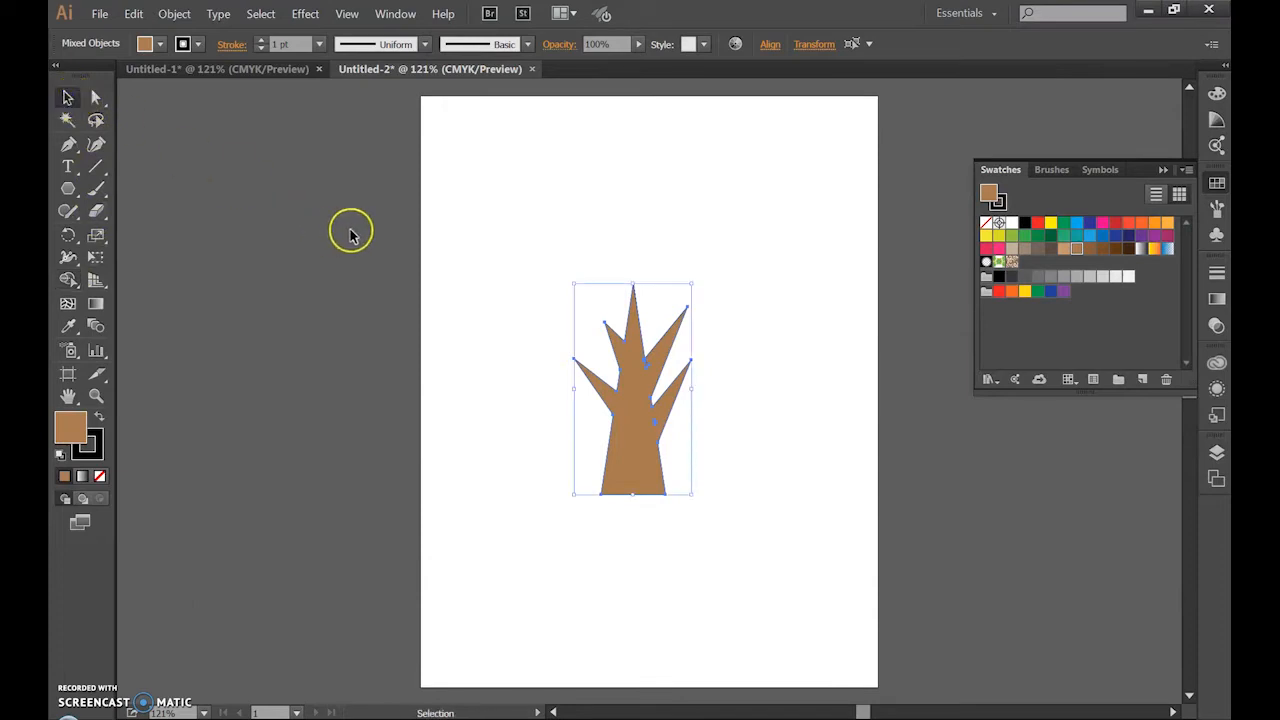
left_click(478, 259)
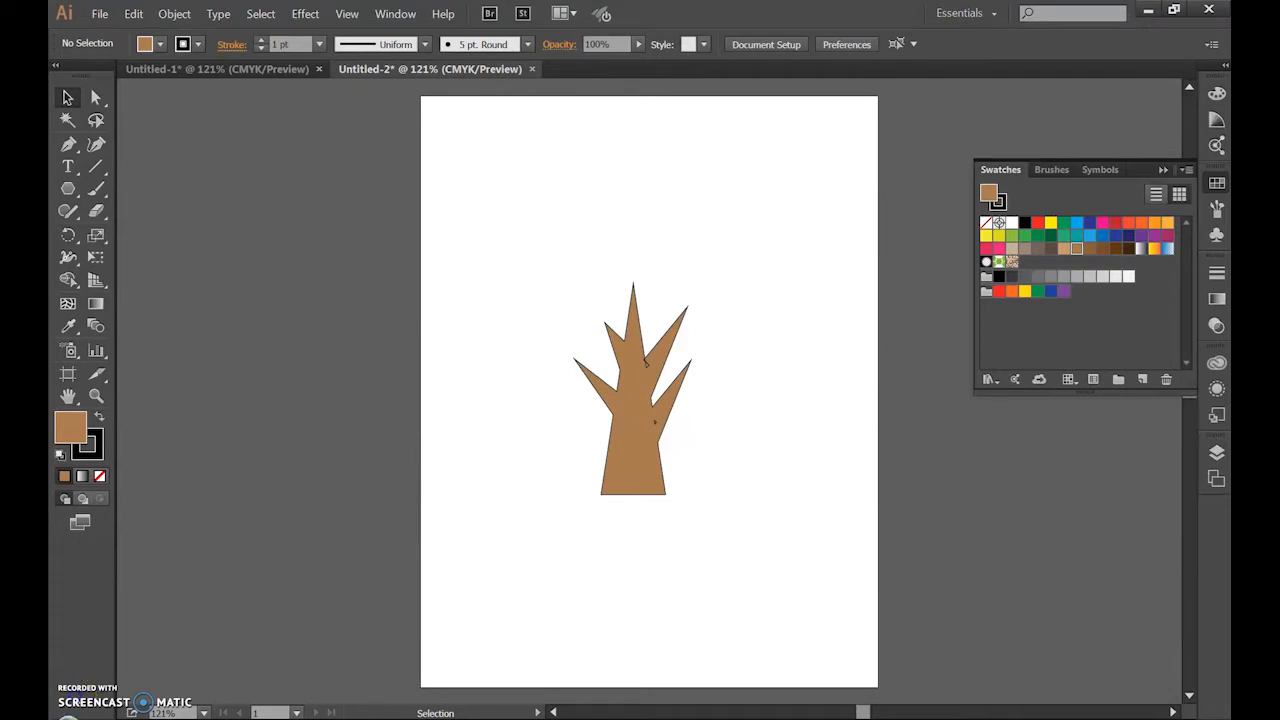
Step: Draw a red rectangle covering the left half of the tree, with one edge on the tree's vertical centre line
left_click(67, 188)
left_click_drag(67, 188, 134, 189)
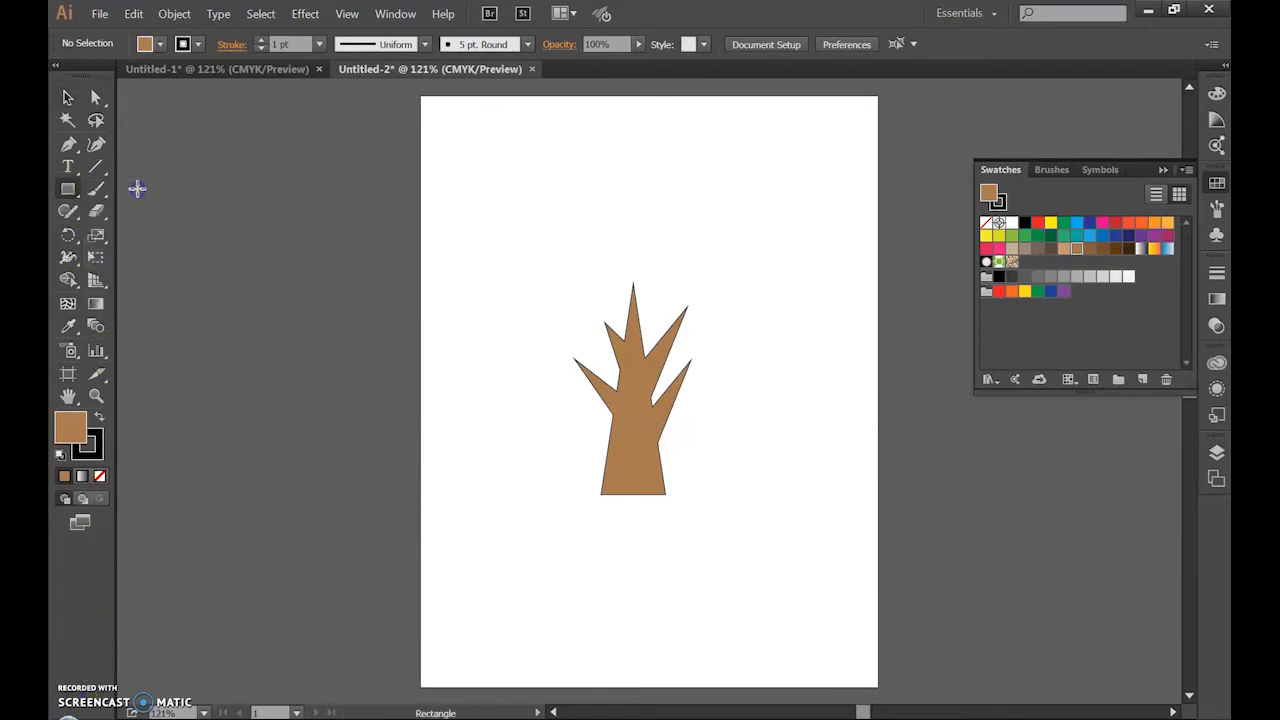
left_click(161, 45)
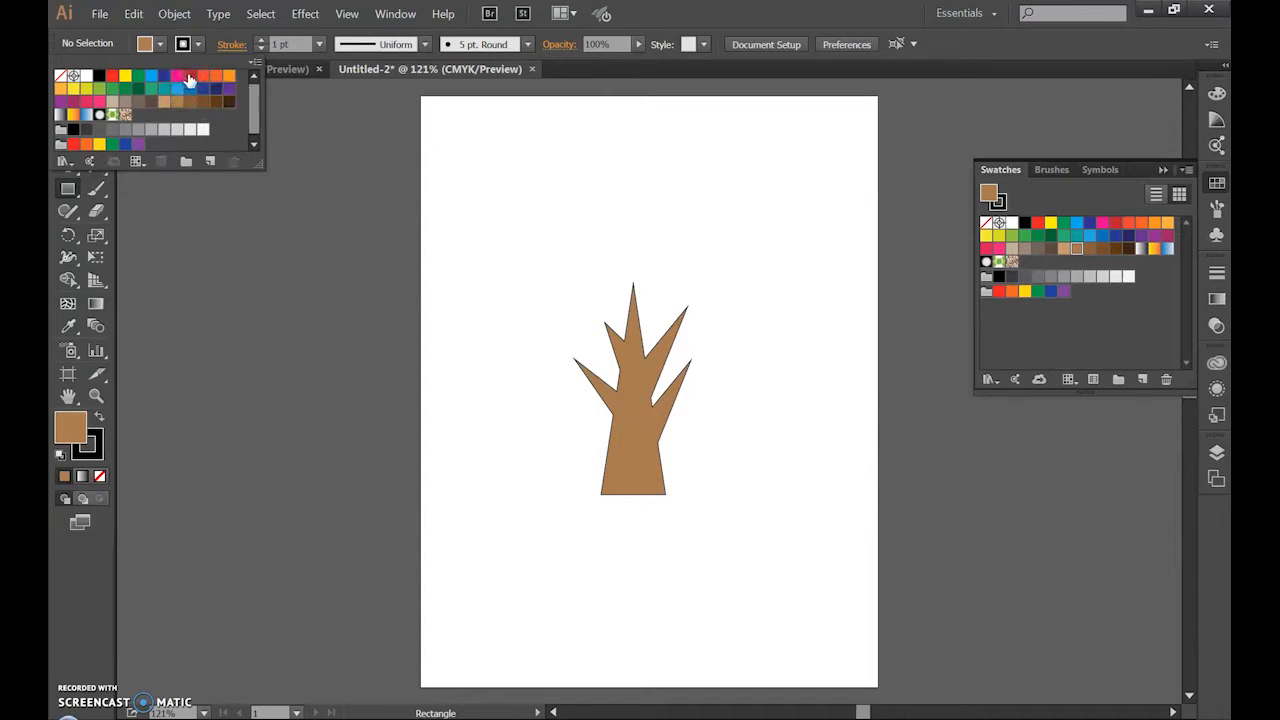
left_click(188, 76)
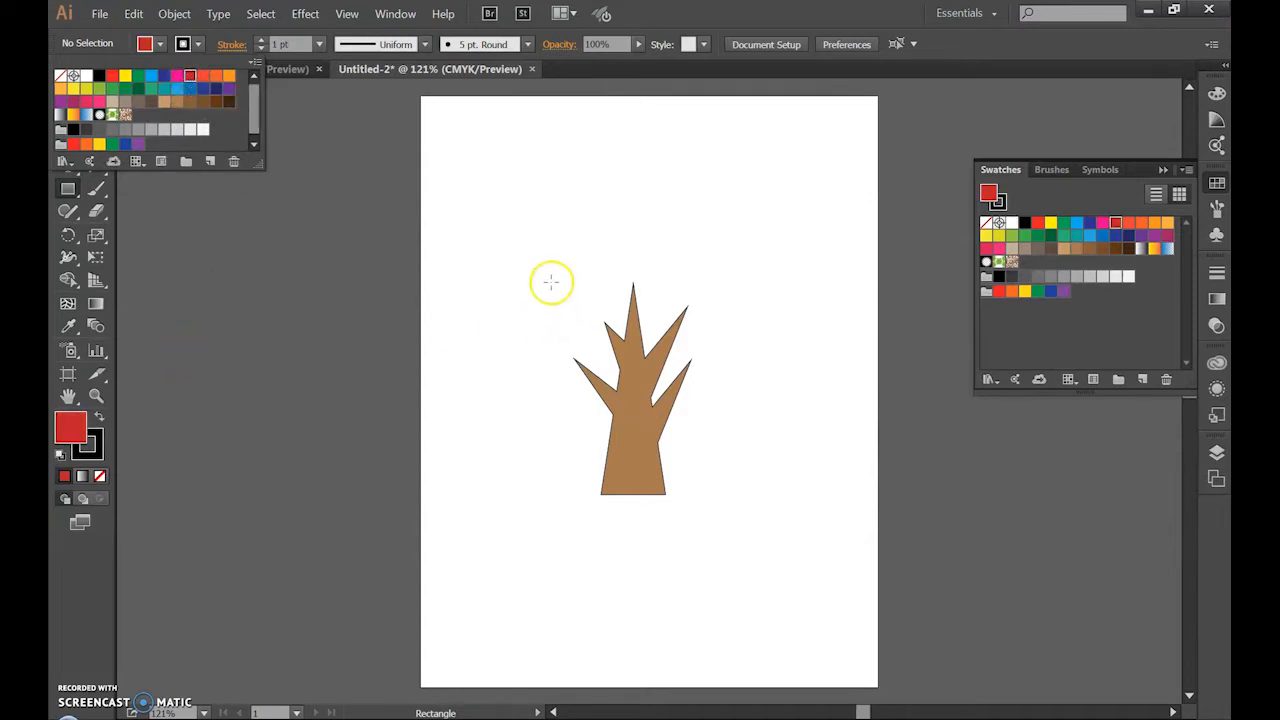
left_click(553, 247)
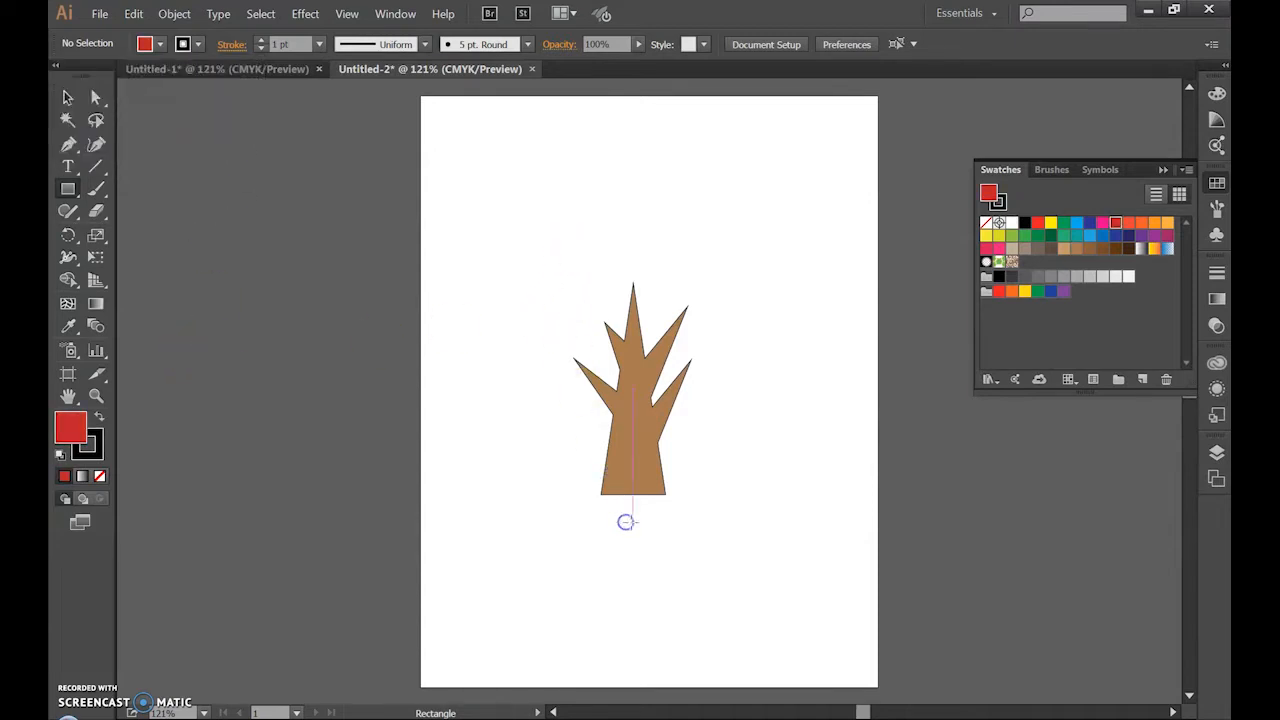
left_click_drag(632, 530, 554, 243)
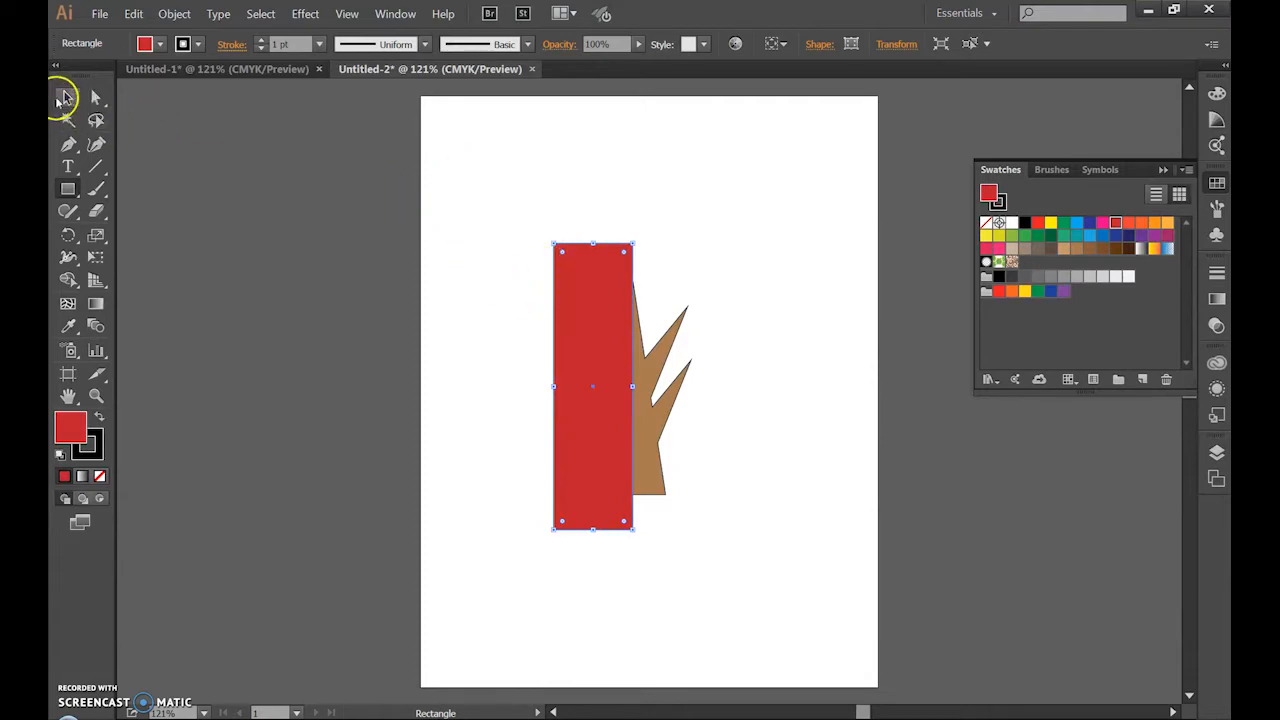
Step: Remove the rectangle's area outside the tree with Shape Builder, leaving the left half red, and move the tree lower on the page
left_click(66, 97)
left_click_drag(500, 189, 746, 588)
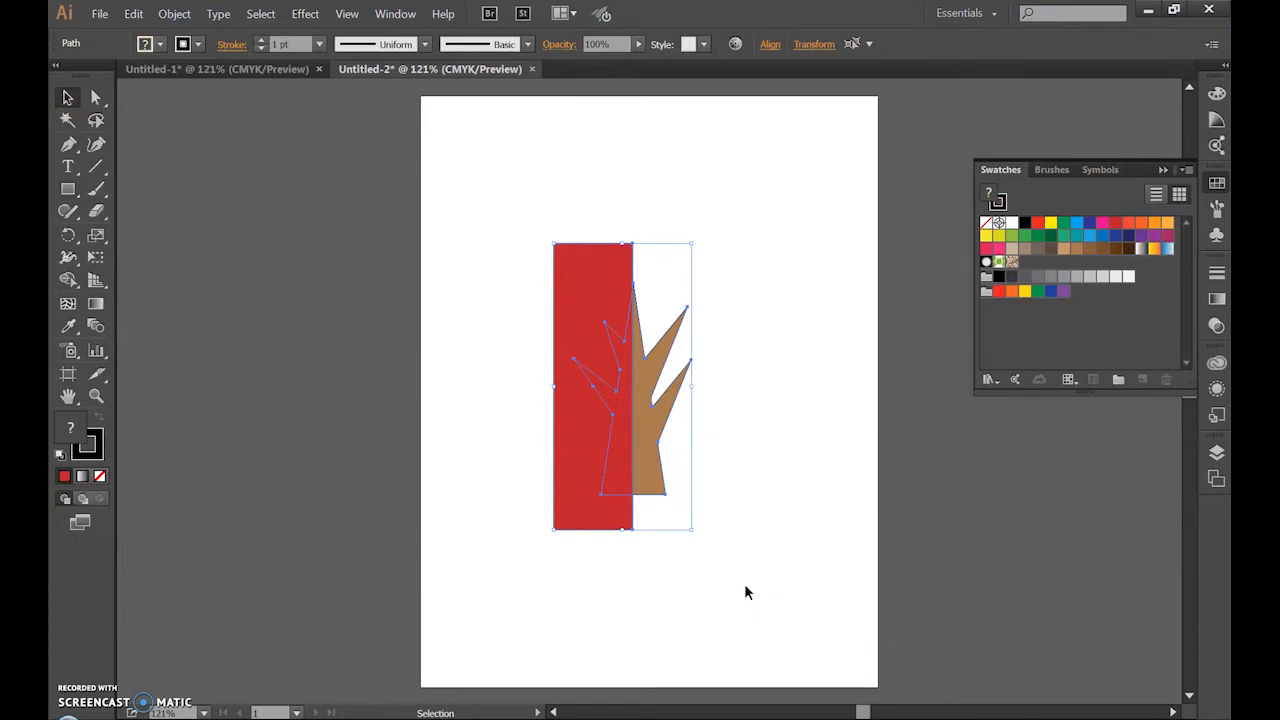
left_click(68, 281)
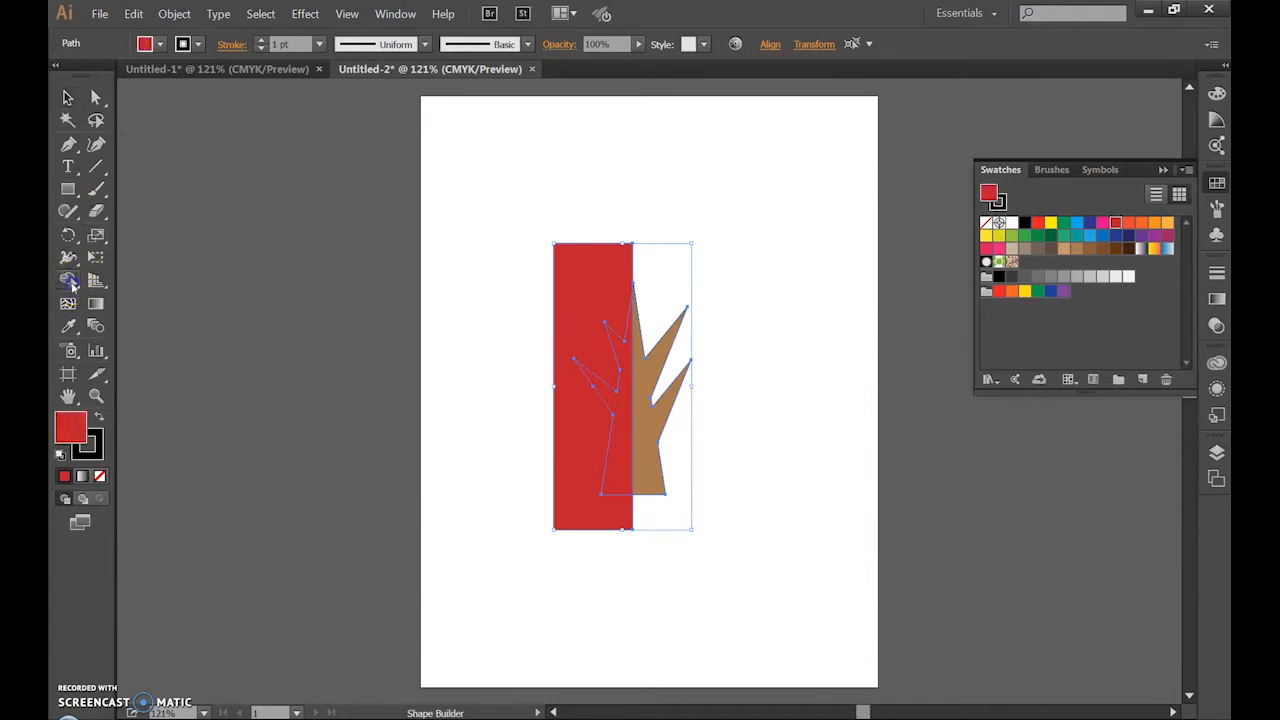
left_click(594, 290, "alt")
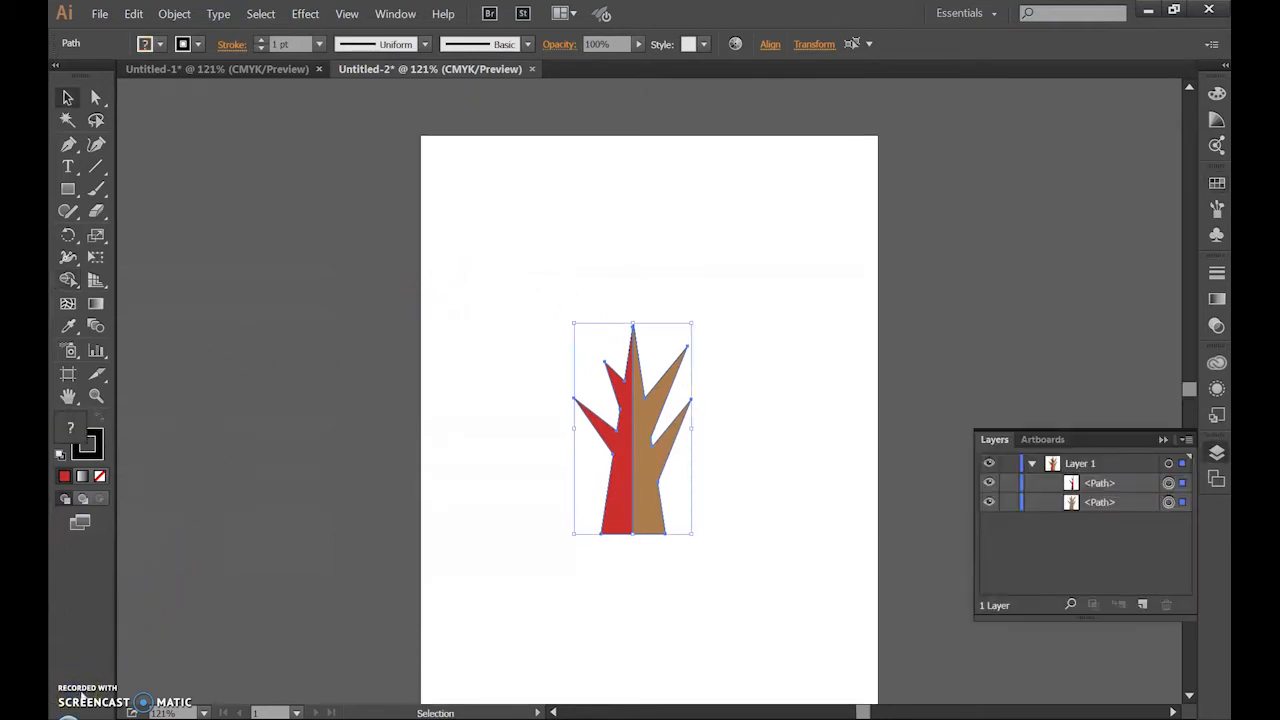
left_click_drag(641, 519, 649, 618)
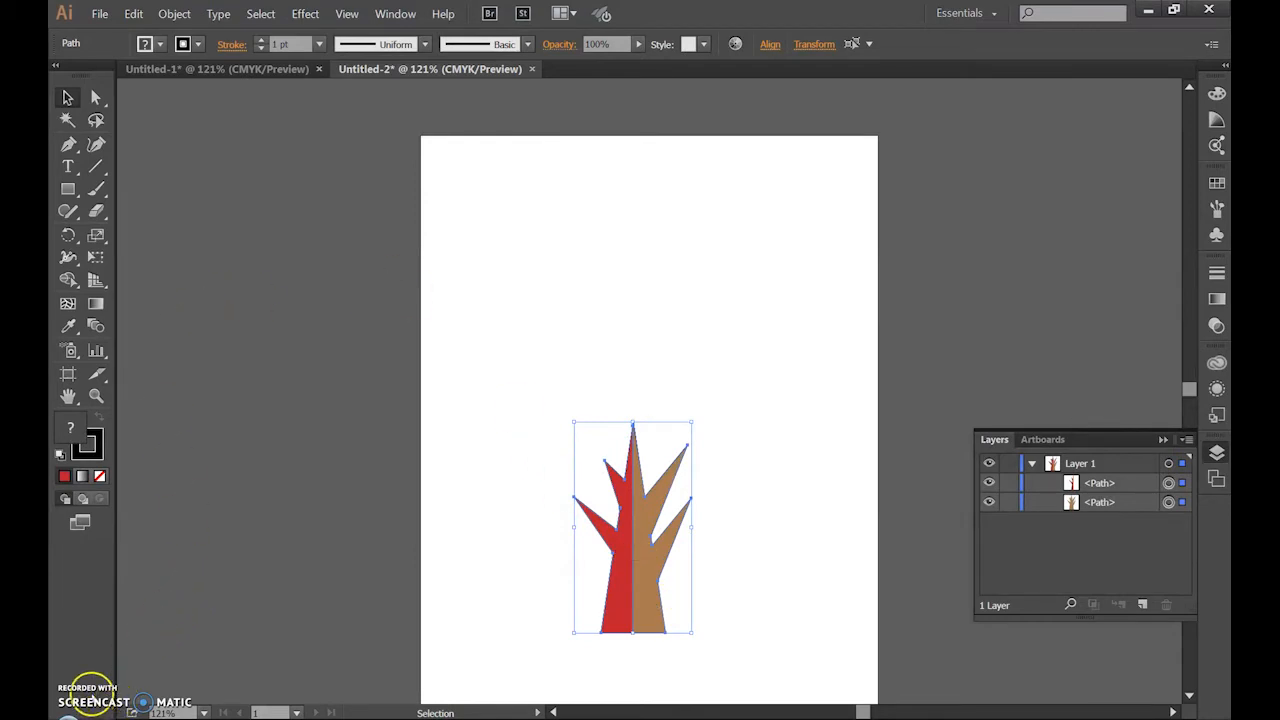
Step: Draw a large red circle above and to the right of the tree, and paste a copy directly on top of it
left_click(66, 190)
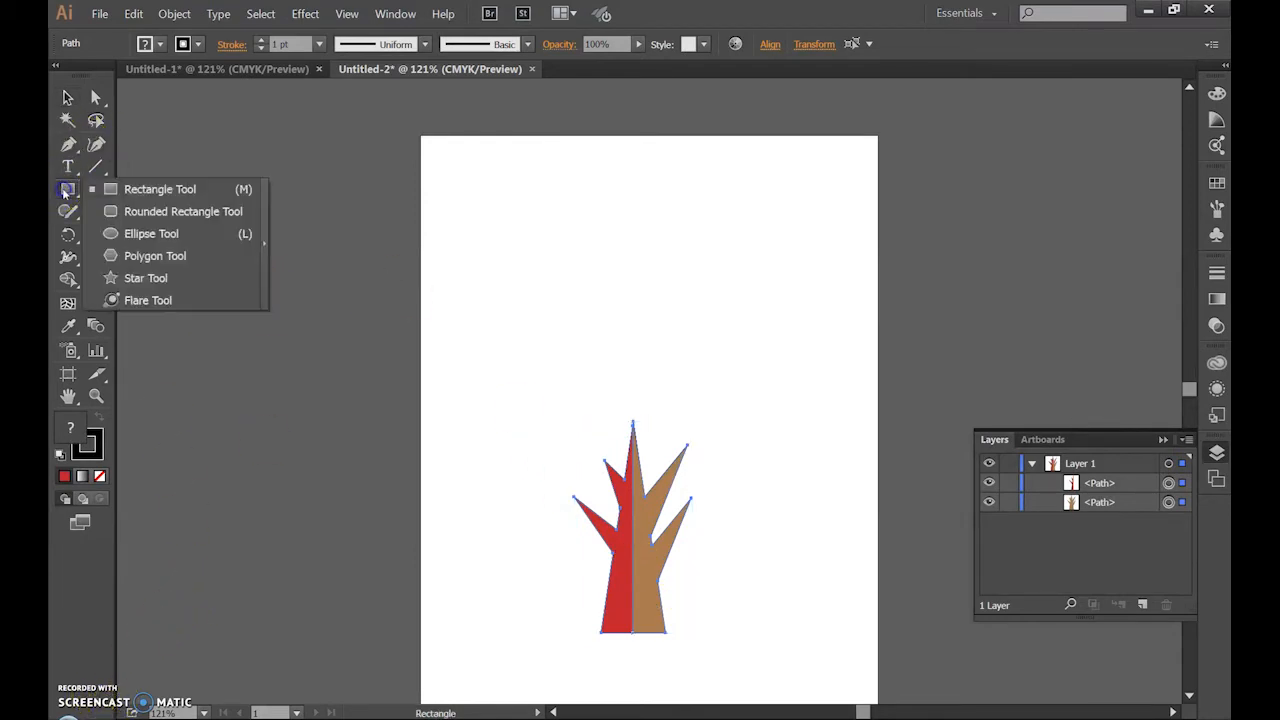
left_click(146, 234)
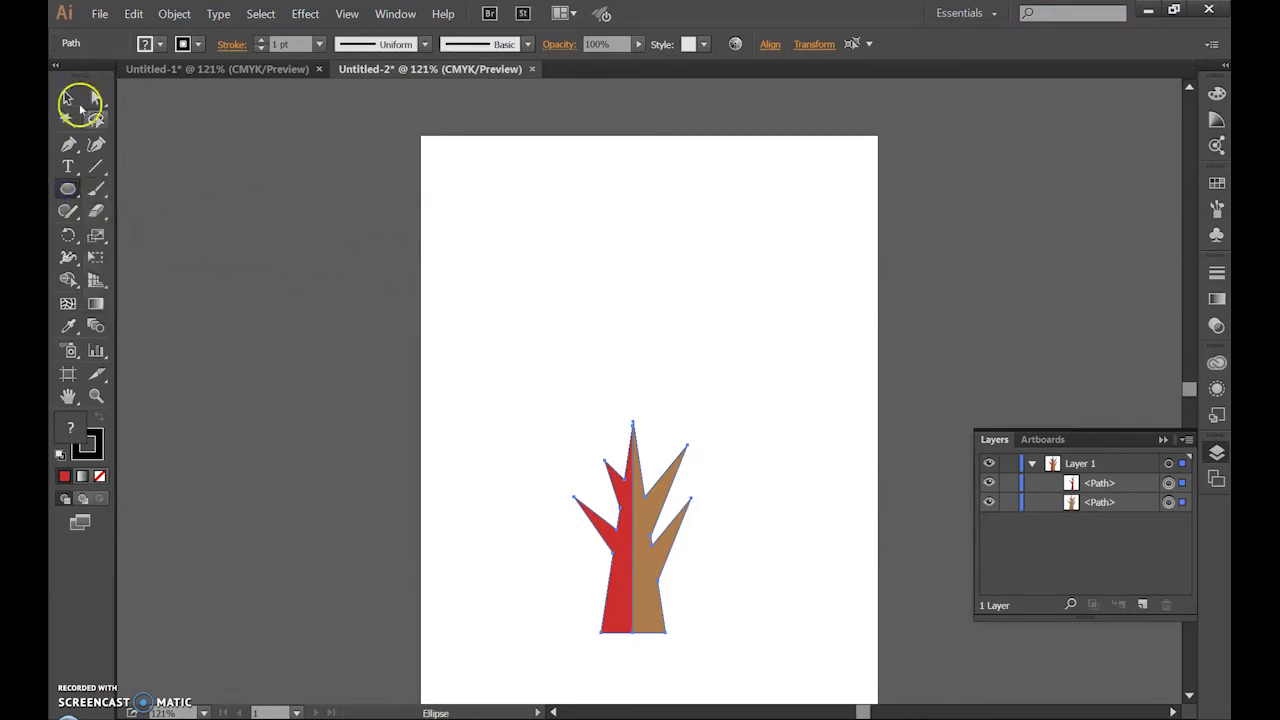
left_click(264, 213)
left_click(708, 400)
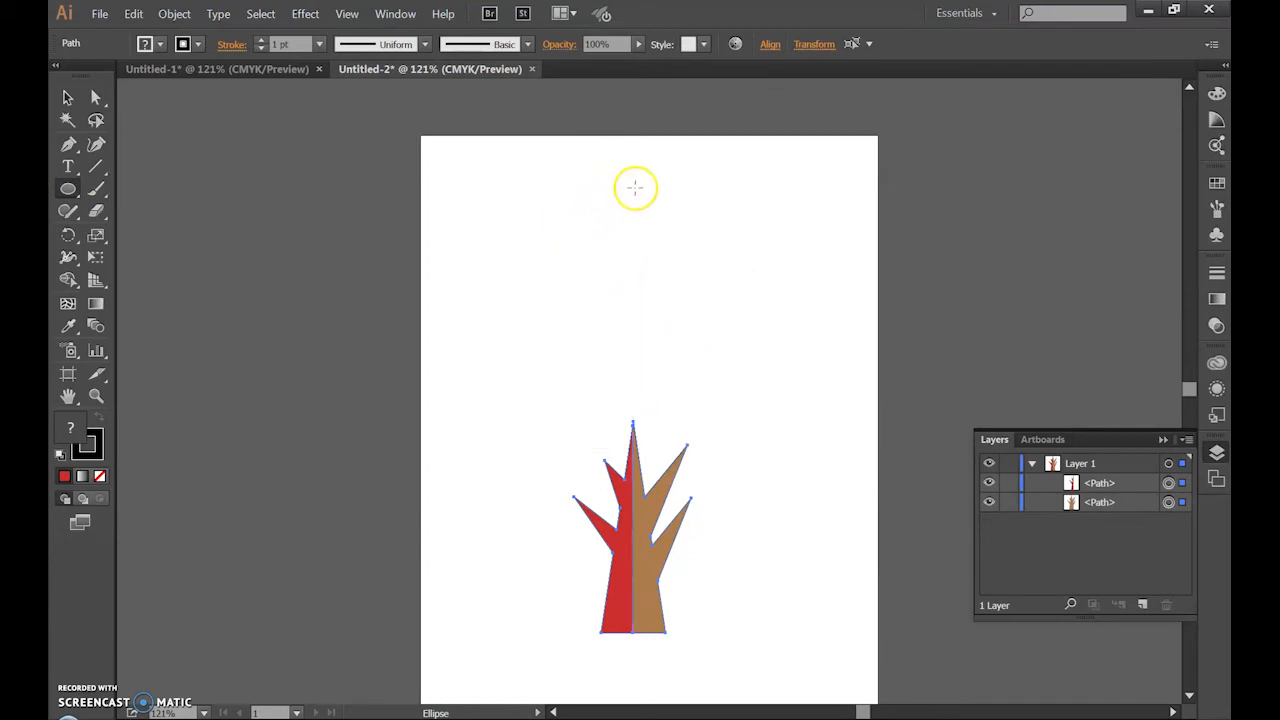
left_click_drag(636, 187, 778, 399)
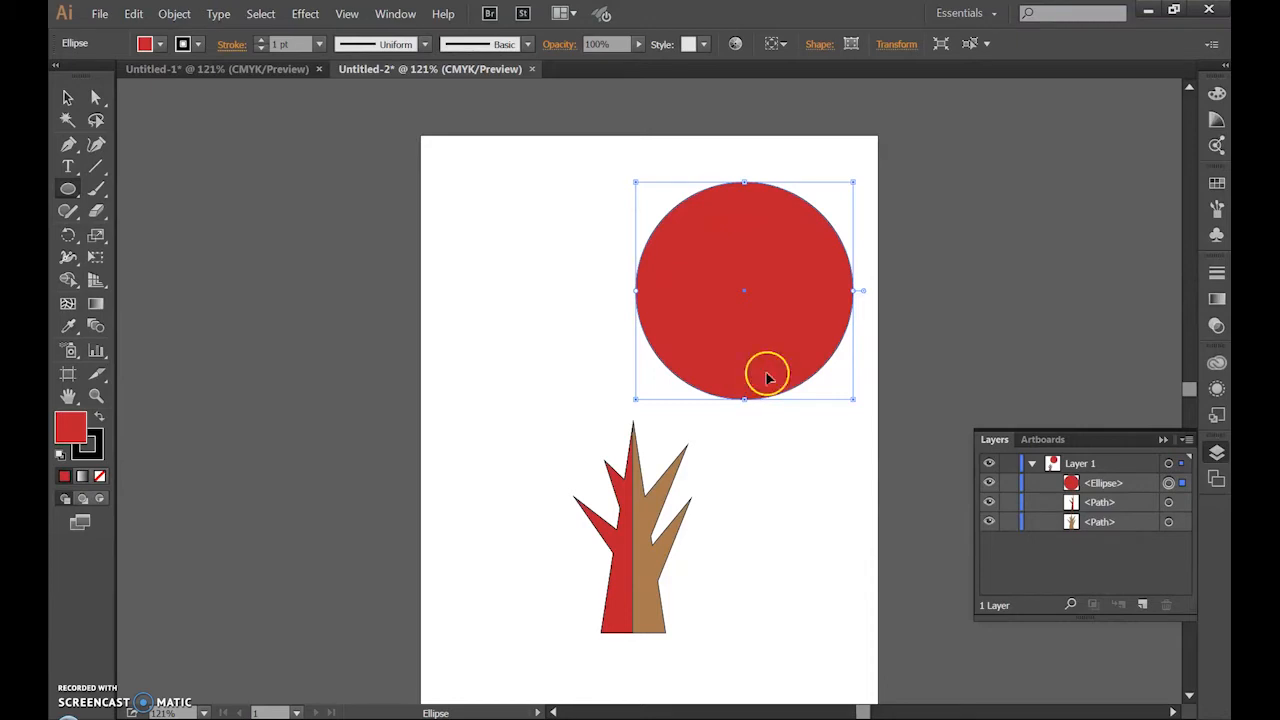
key("ctrl+c")
key("ctrl+v")
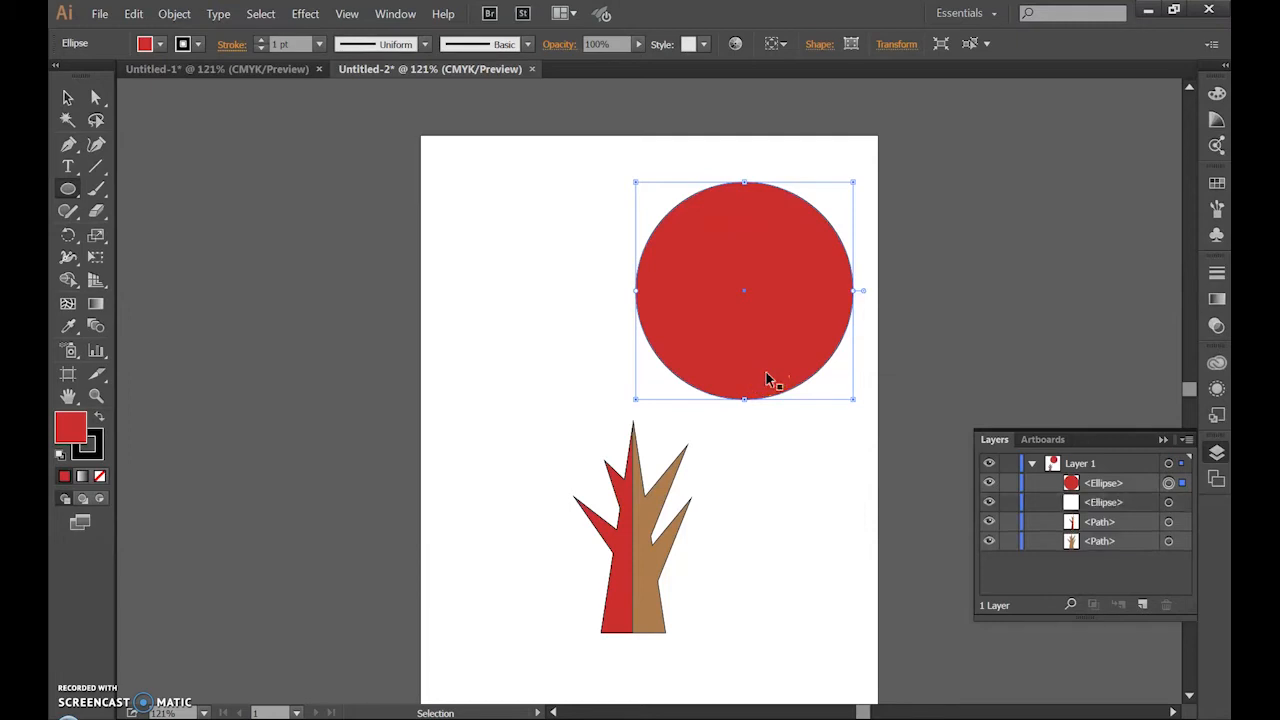
Step: Fill the upper copy of the circle with the brown swatch C=30 M=50 Y=75 K=10
left_click(150, 44)
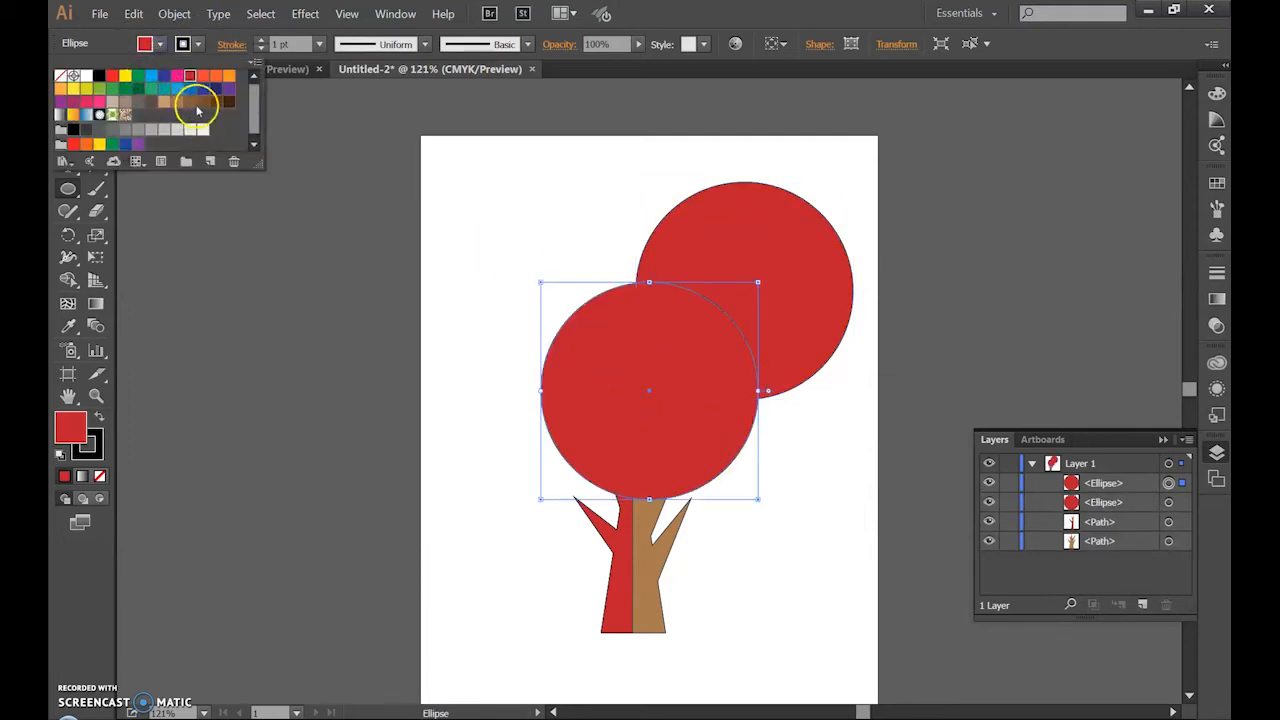
left_click(188, 103)
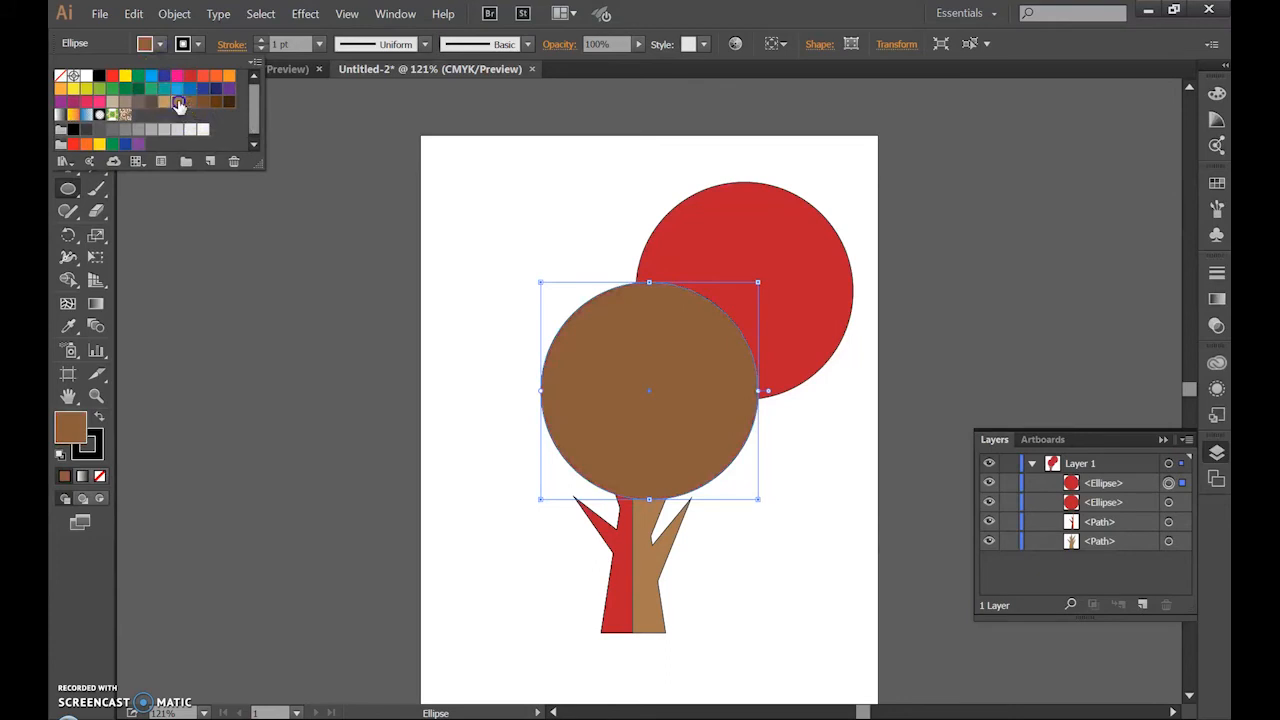
left_click(179, 103)
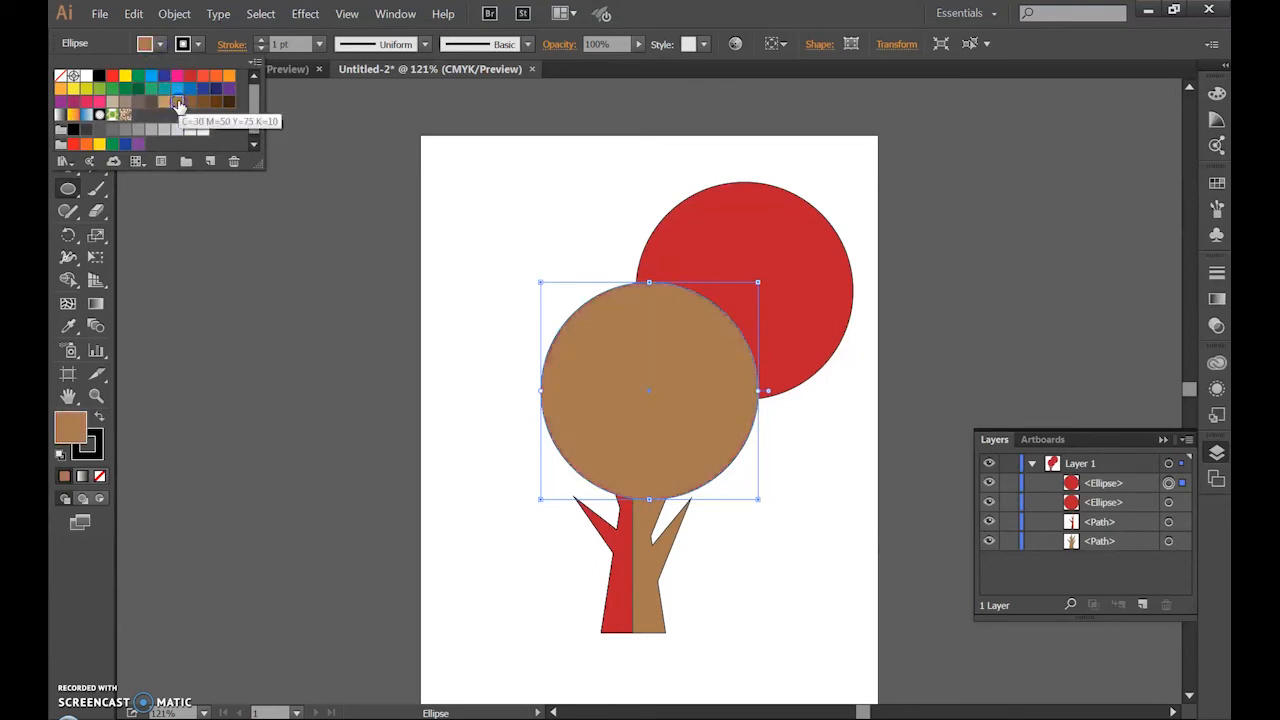
left_click(277, 265)
Step: Separate the two circles, placing the brown one above the tree and the red one over the tree's lower right side
left_click(68, 97)
left_click_drag(720, 436, 794, 349)
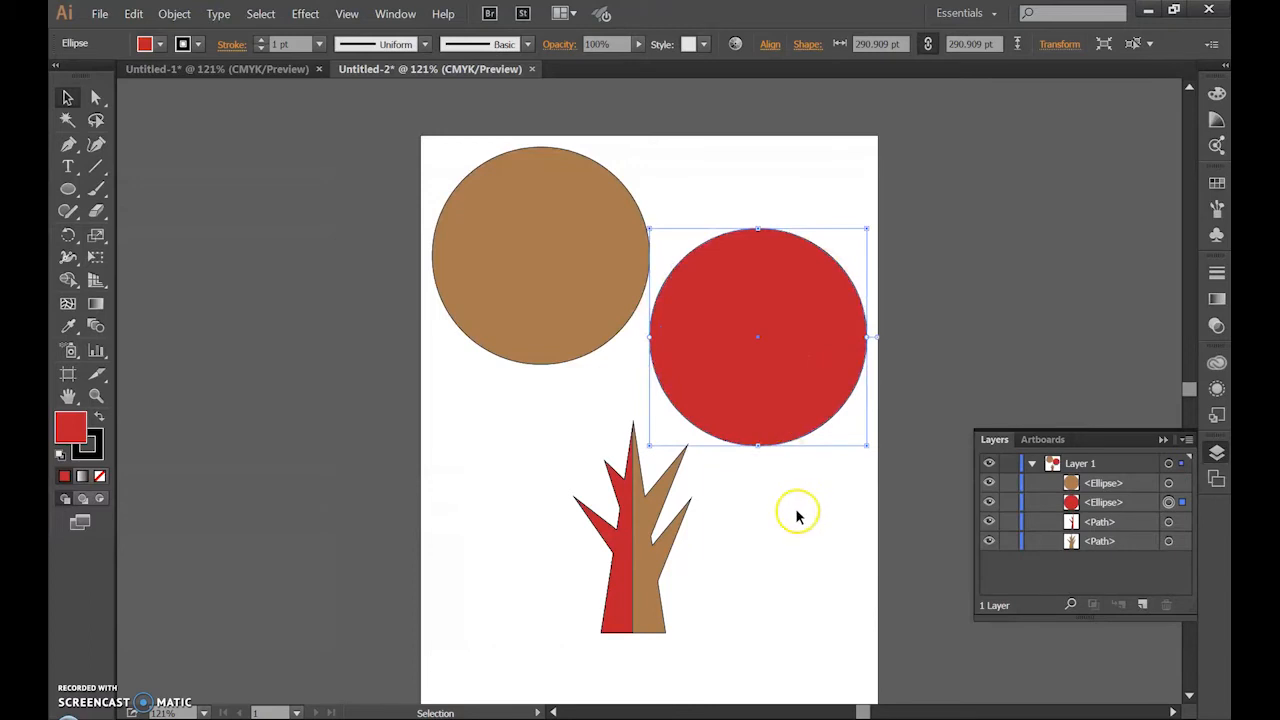
left_click_drag(757, 397, 741, 635)
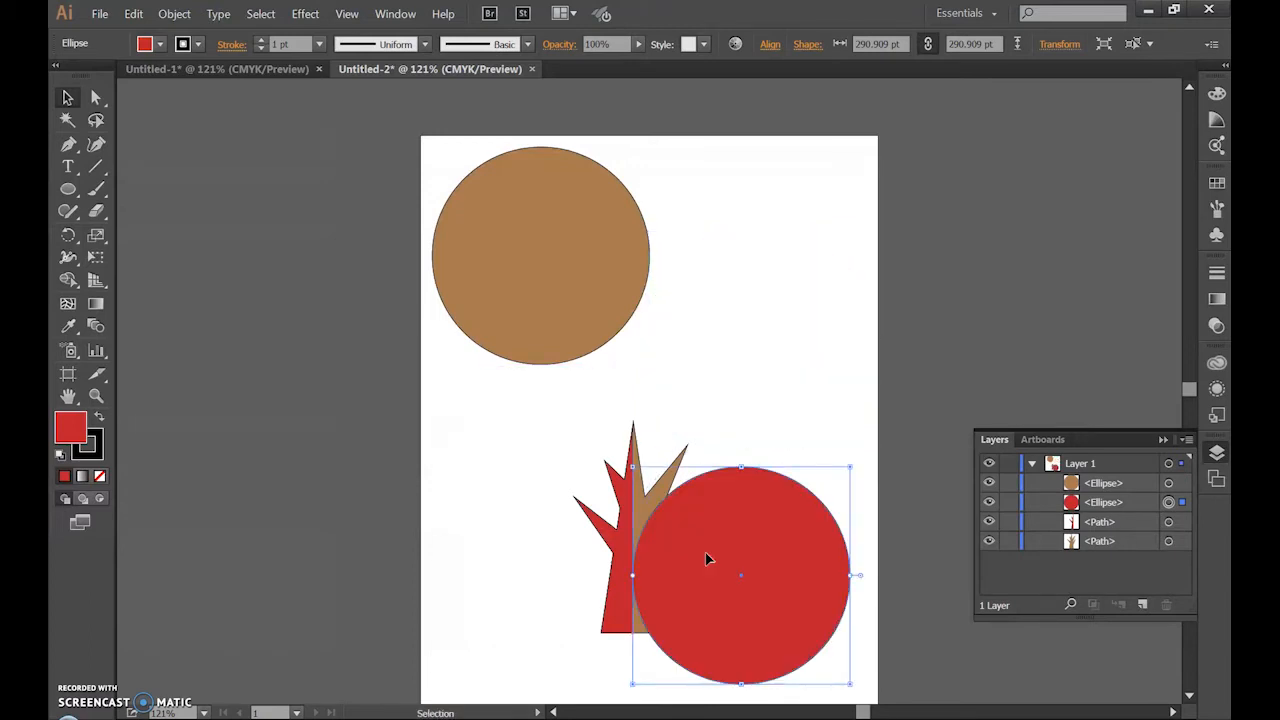
left_click(528, 263)
left_click_drag(537, 294, 570, 315)
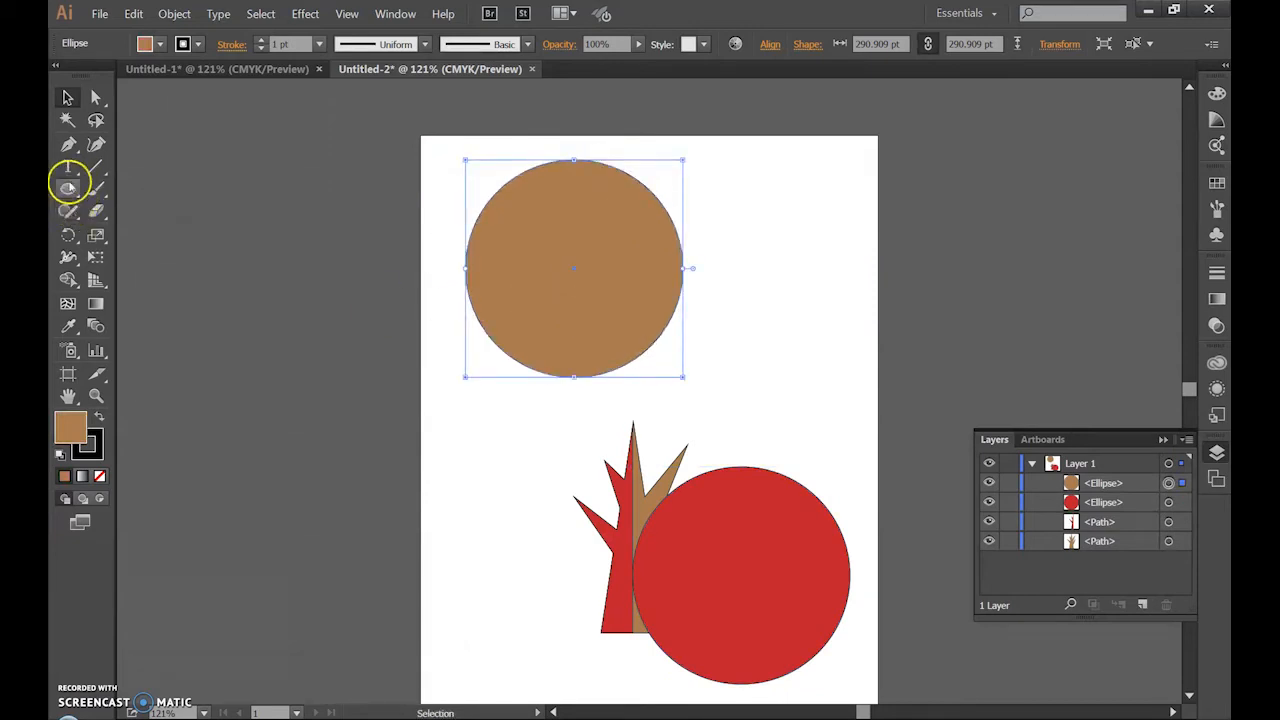
left_click(68, 188)
left_click_drag(72, 194, 149, 189)
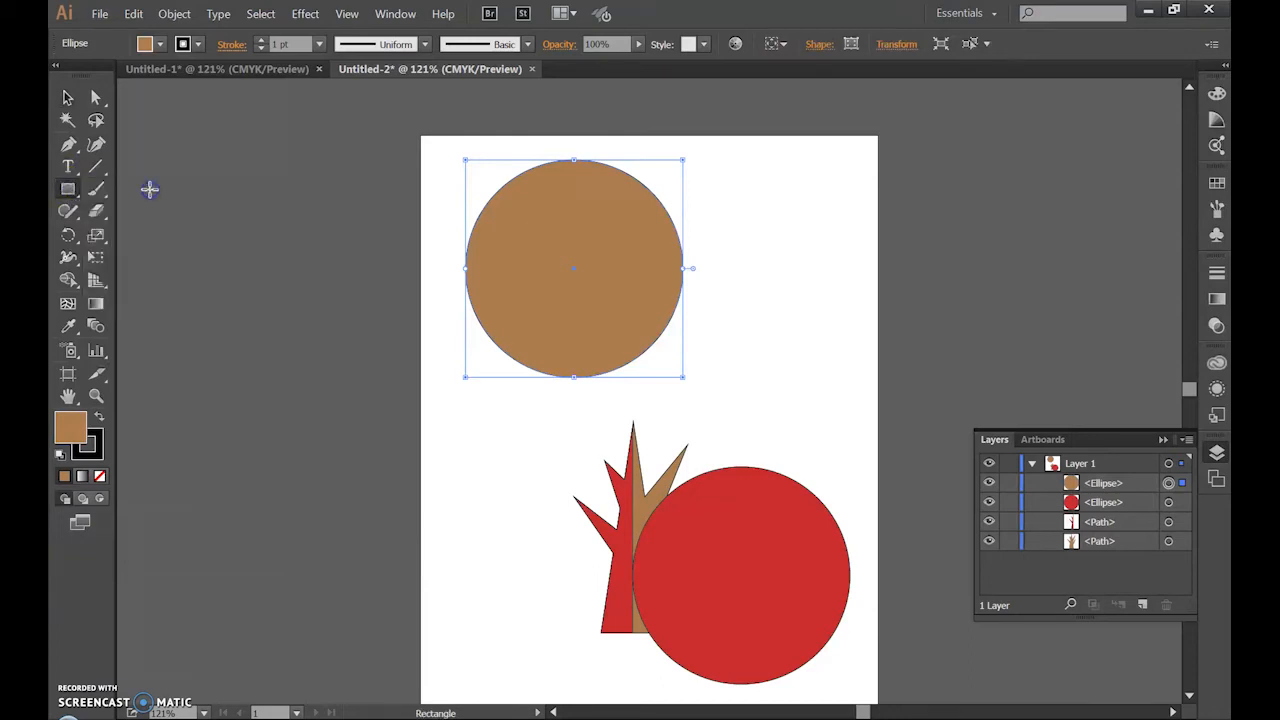
left_click(160, 44)
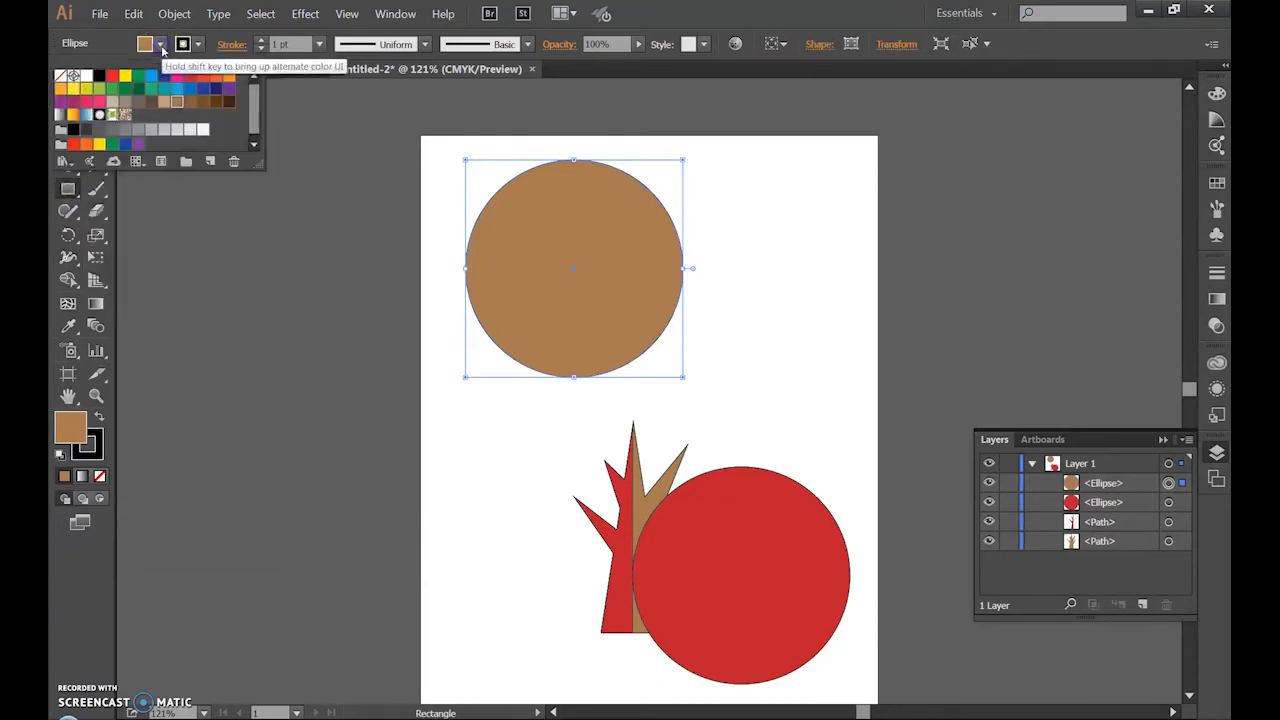
left_click(137, 76)
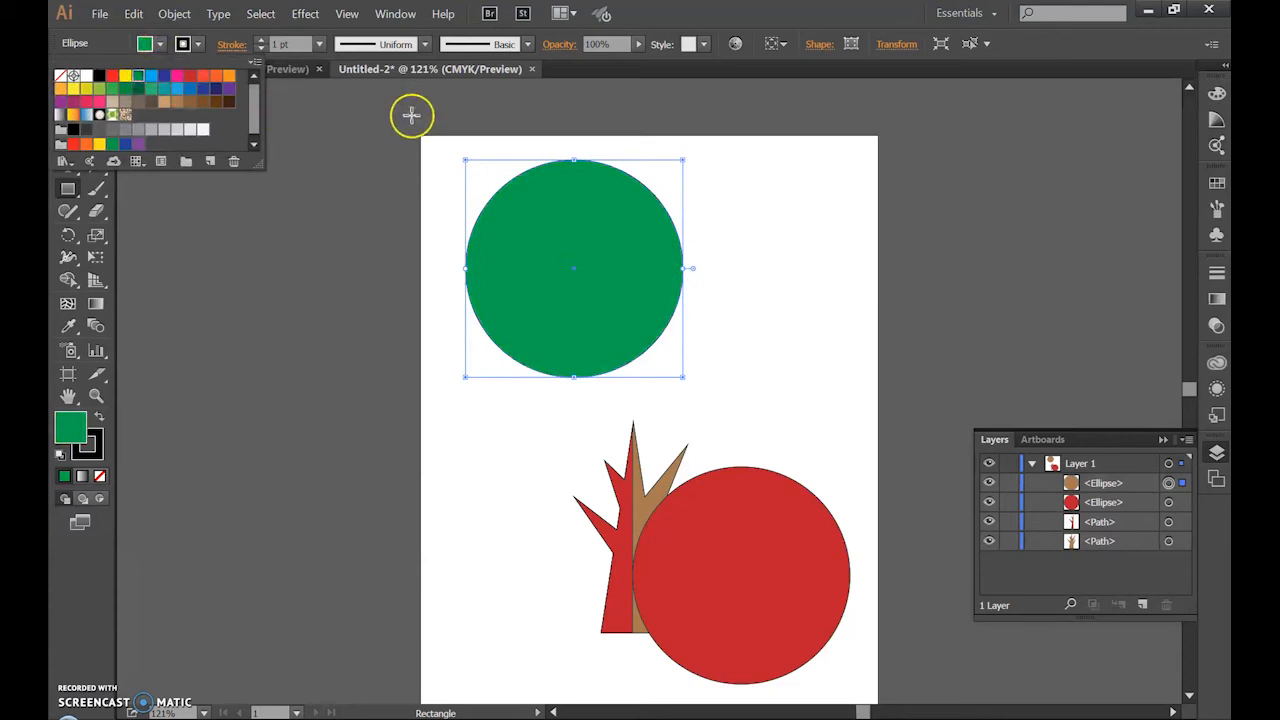
left_click(380, 155, "ctrl")
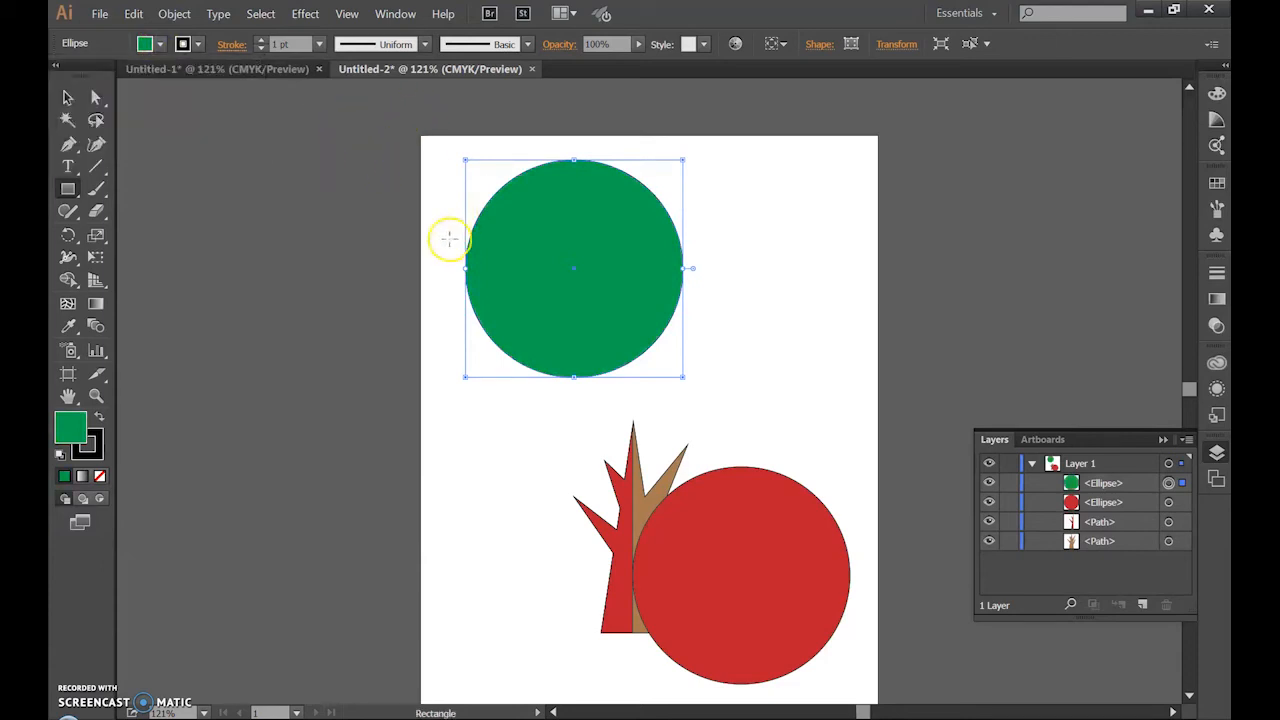
key("ctrl+z")
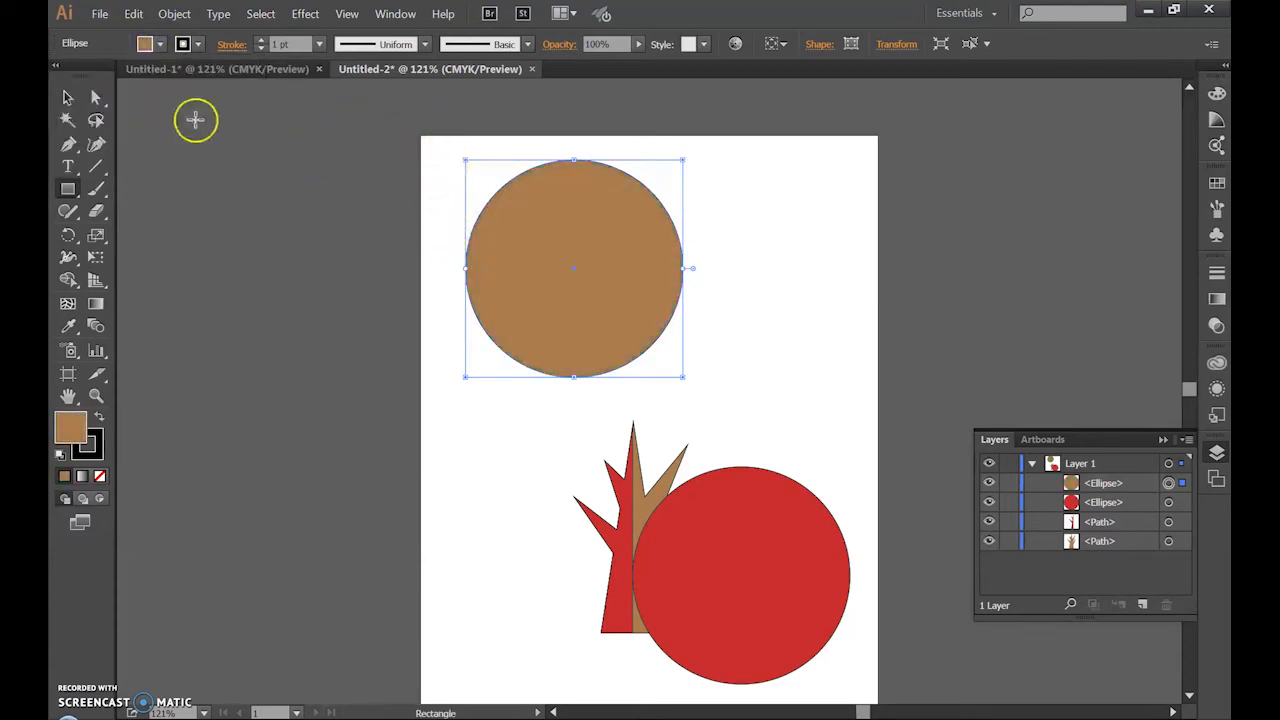
Step: Draw a green rectangle over the left half of the brown circle, with one edge on the circle's vertical centre line
left_click(67, 97)
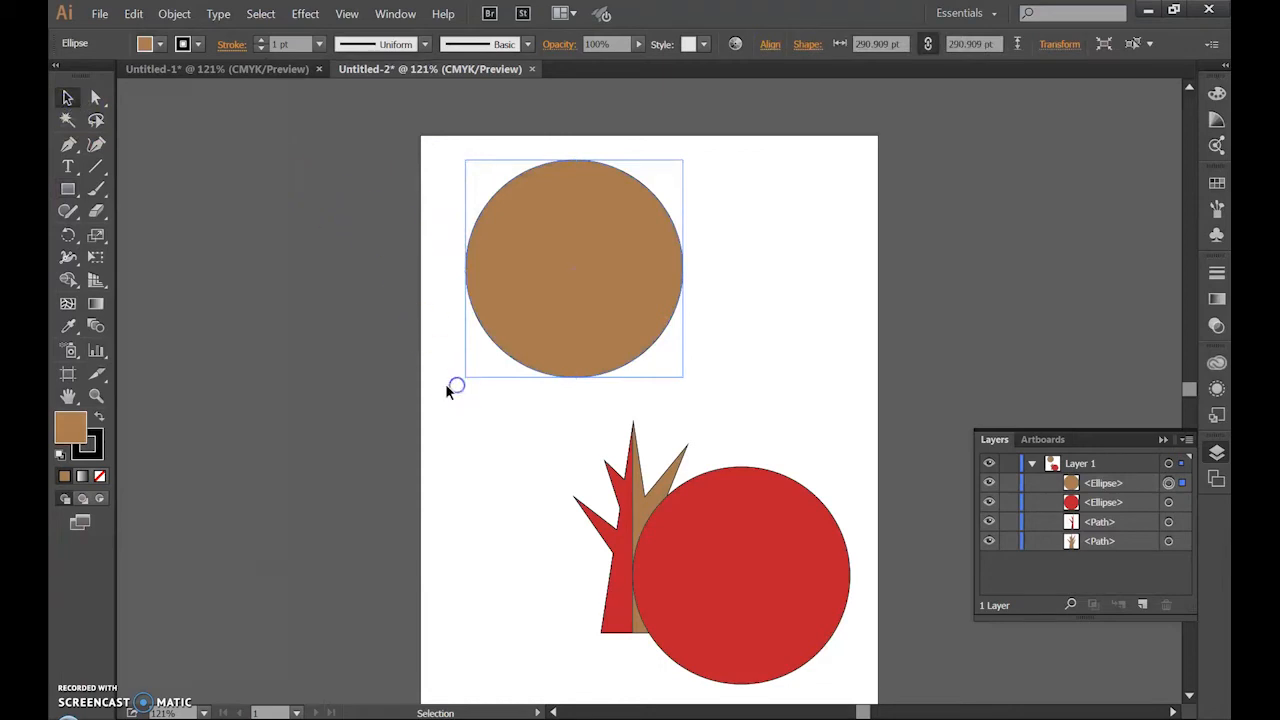
left_click(458, 428)
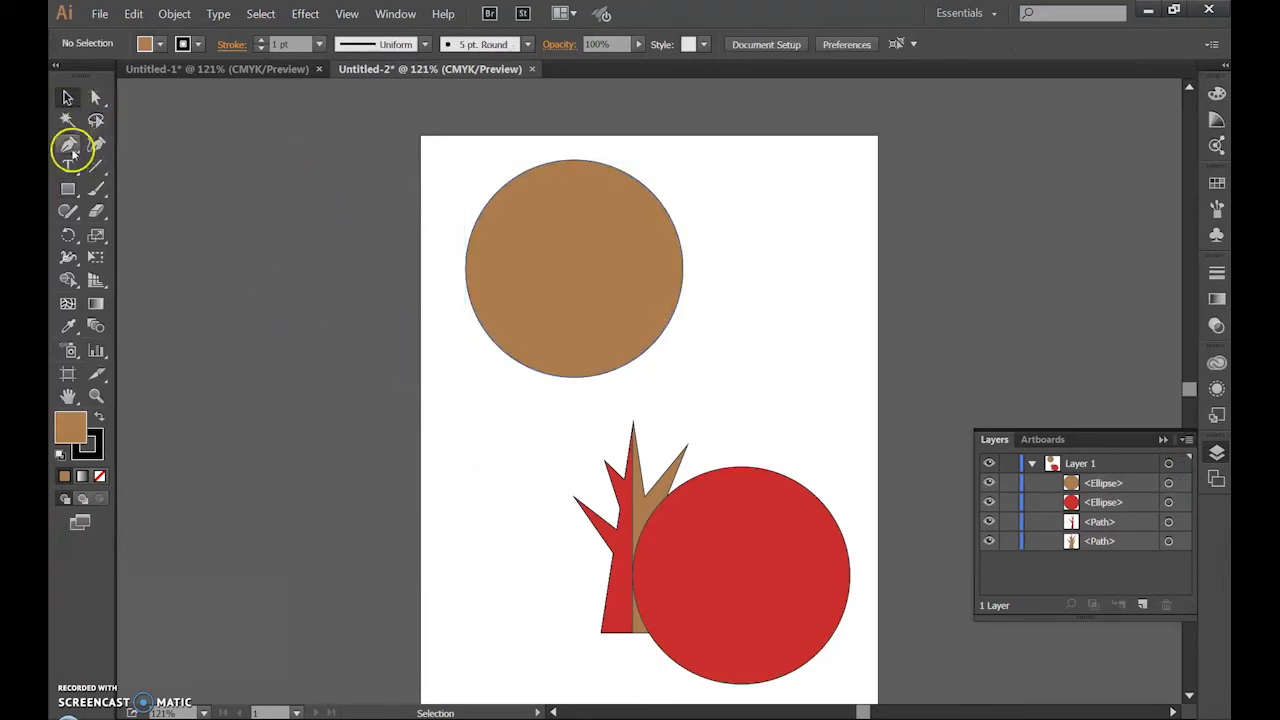
left_click(68, 189)
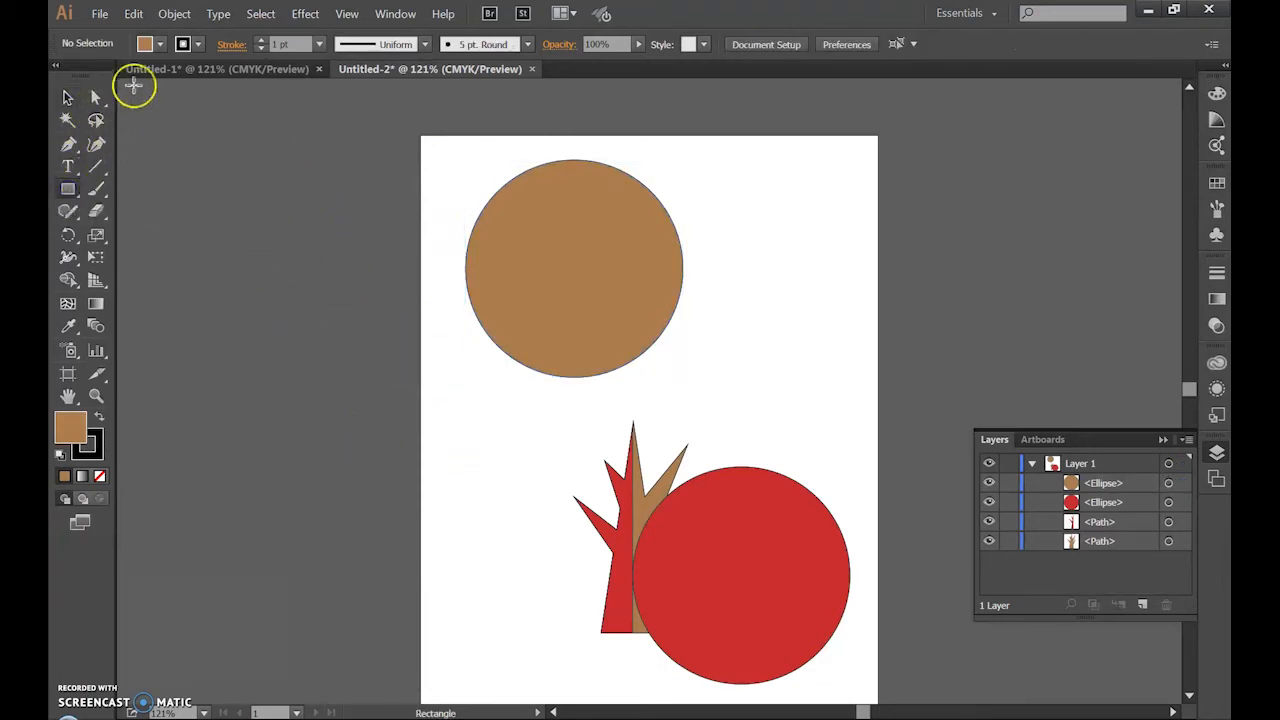
left_click(148, 44)
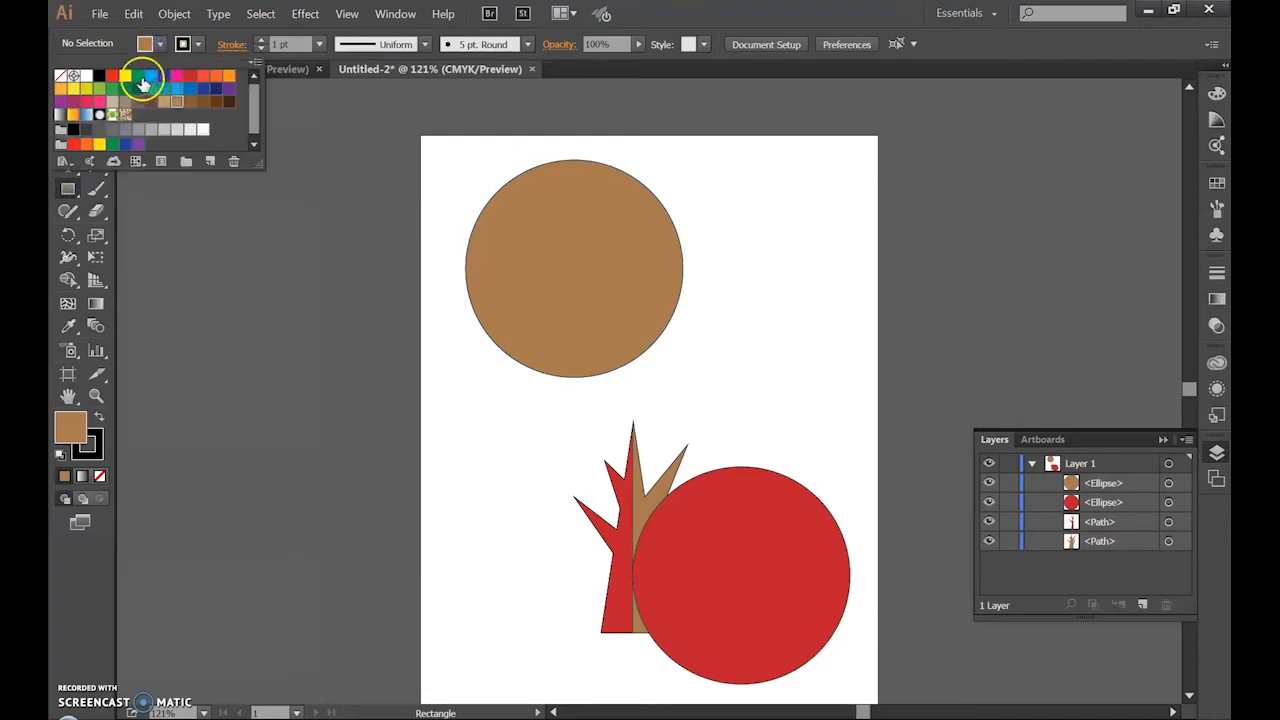
left_click(140, 82)
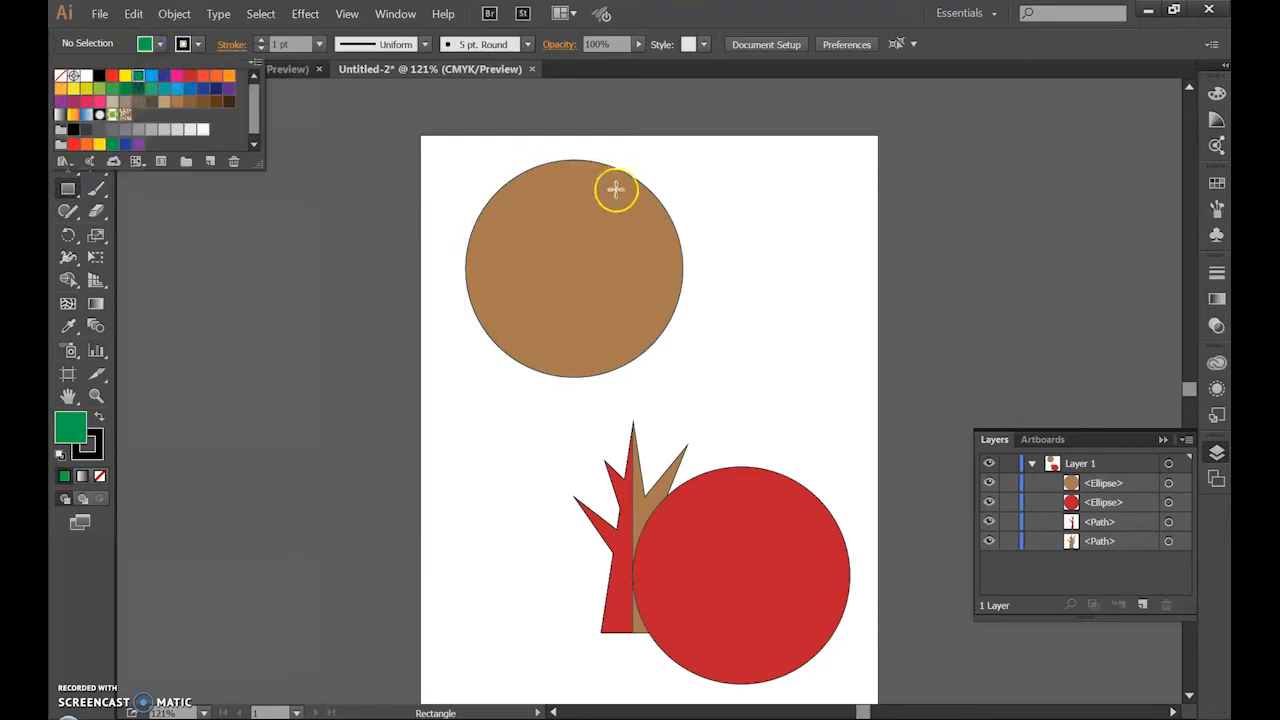
left_click(244, 237)
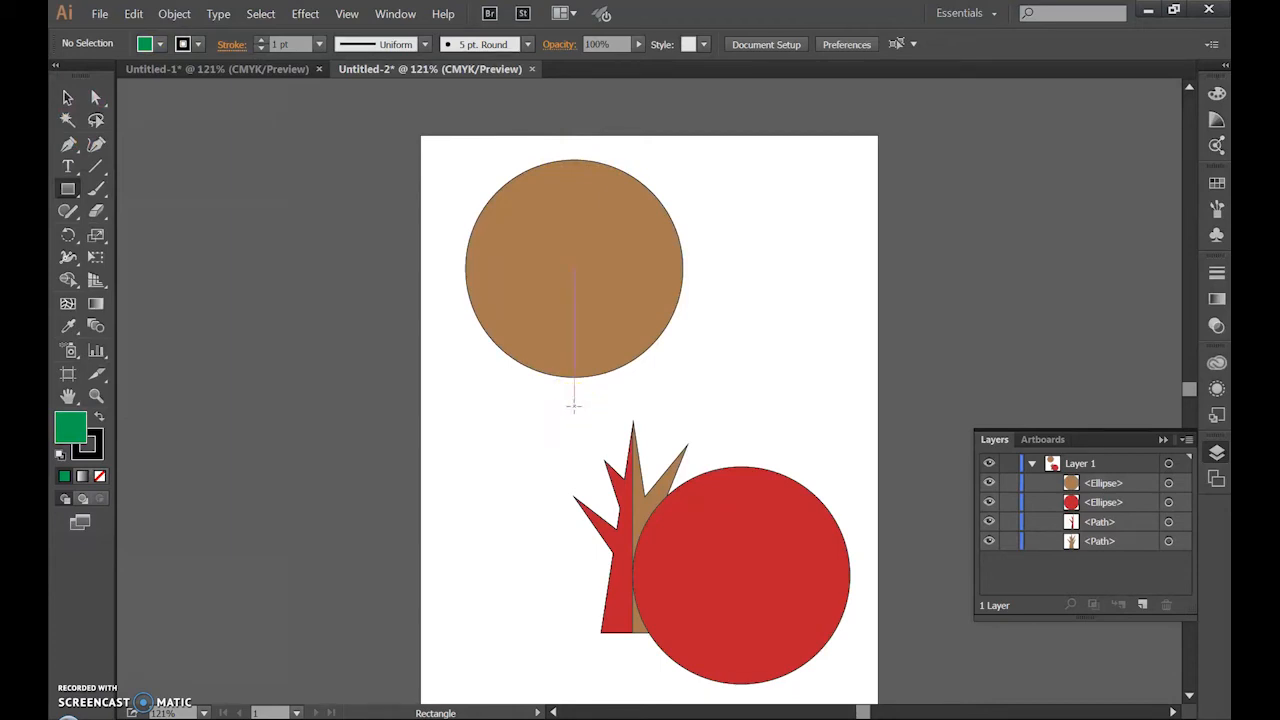
left_click_drag(574, 406, 460, 151)
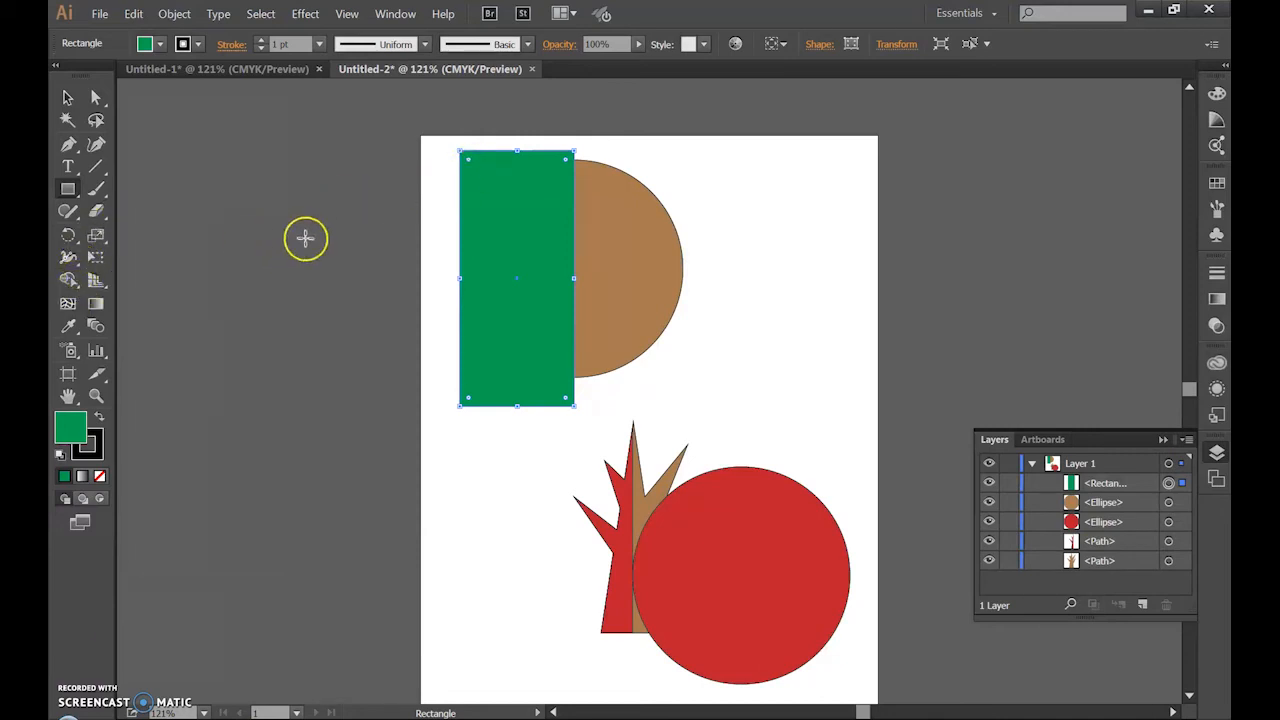
Step: Remove the green rectangle and the left half of the brown circle with Shape Builder, leaving only the right half circle
left_click(67, 97)
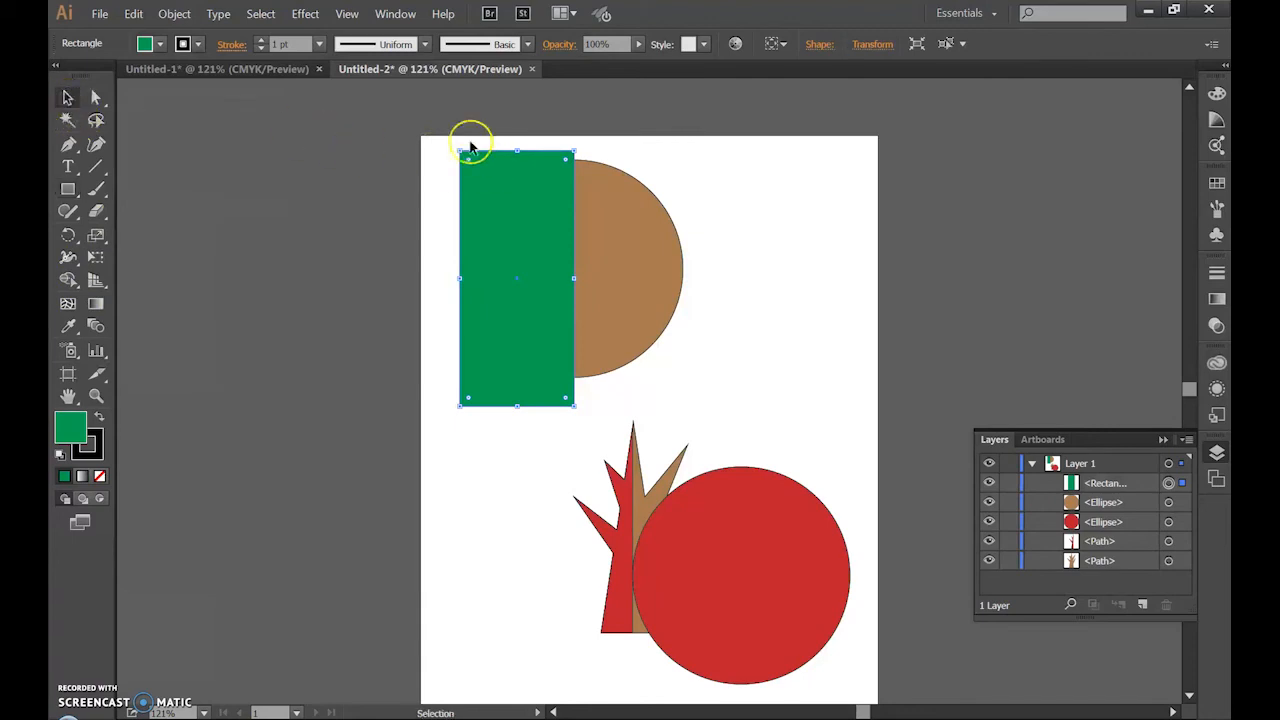
left_click(643, 255, "shift")
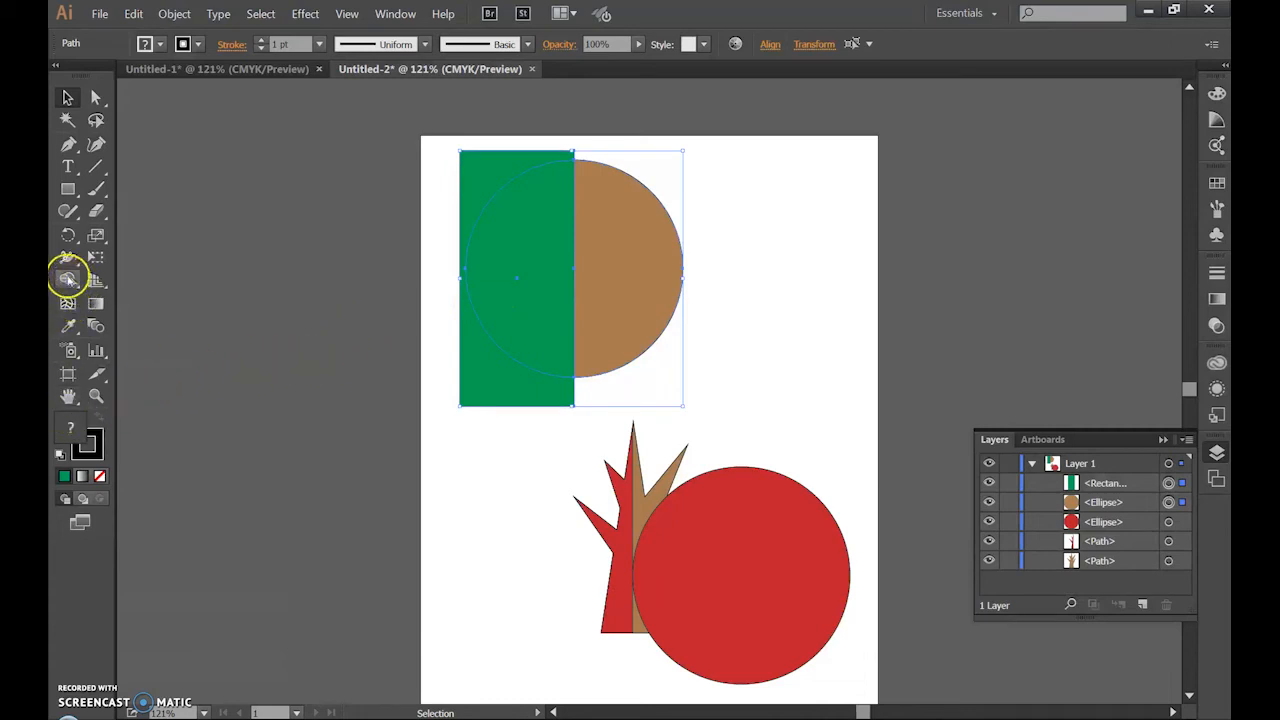
left_click(67, 280)
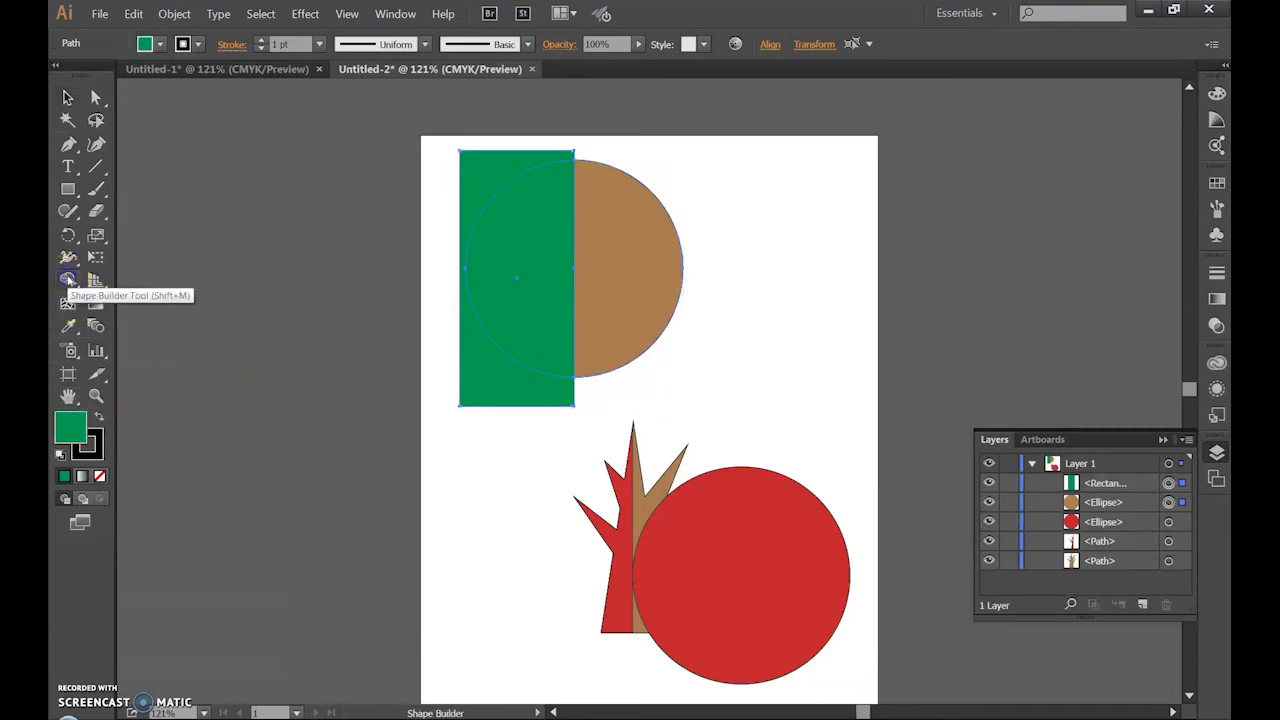
left_click(504, 378, "alt")
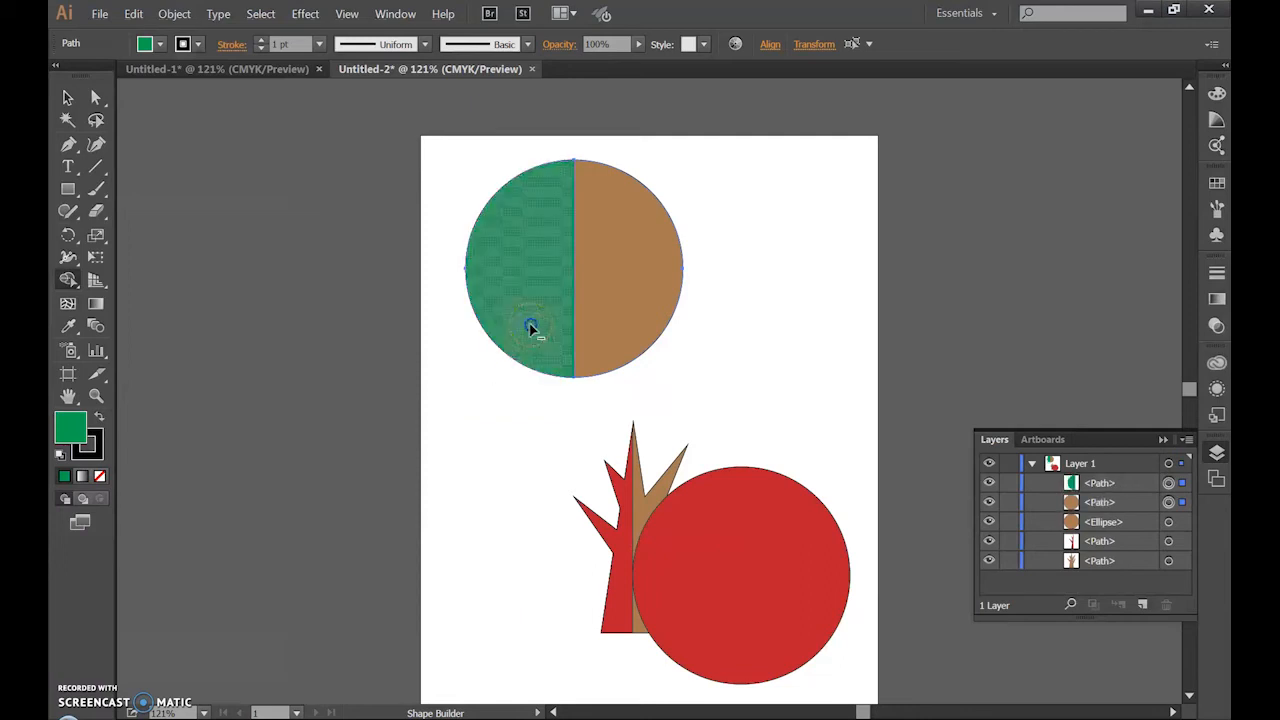
left_click(531, 330, "alt")
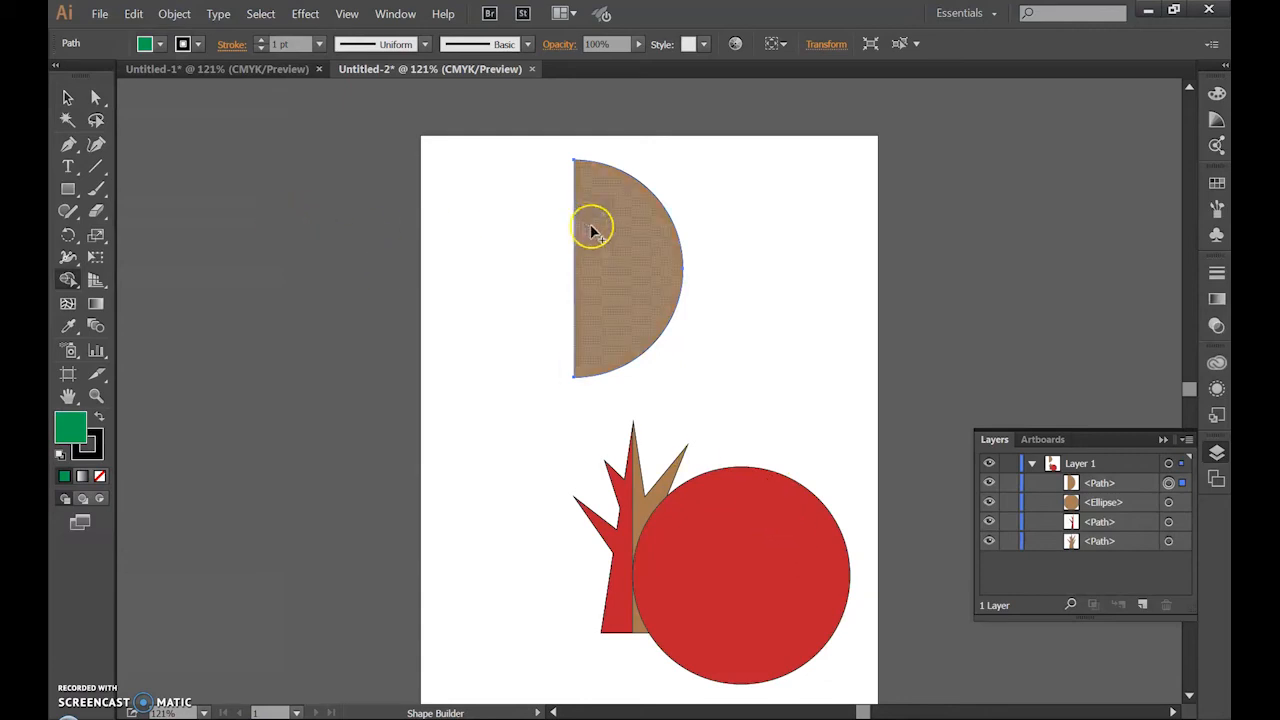
Step: Fill the remaining half circle with the same red as the left half of the tree
left_click(159, 44)
left_click(191, 80)
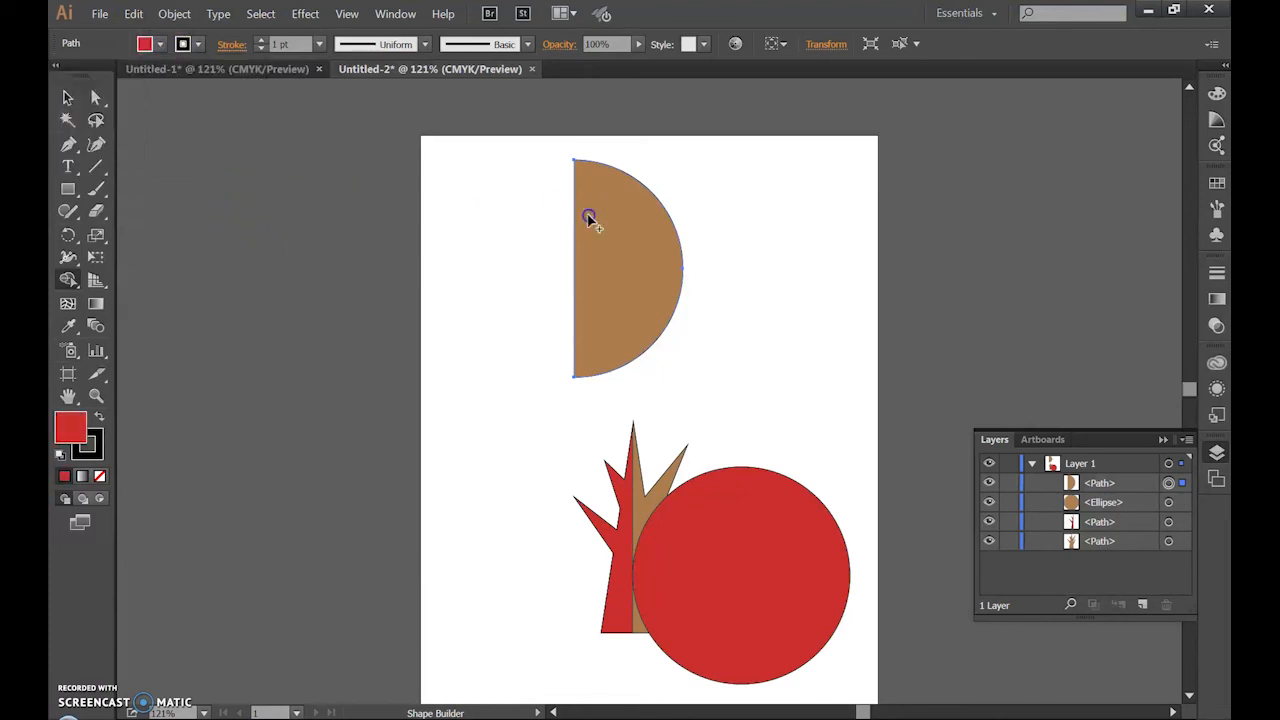
left_click(160, 44)
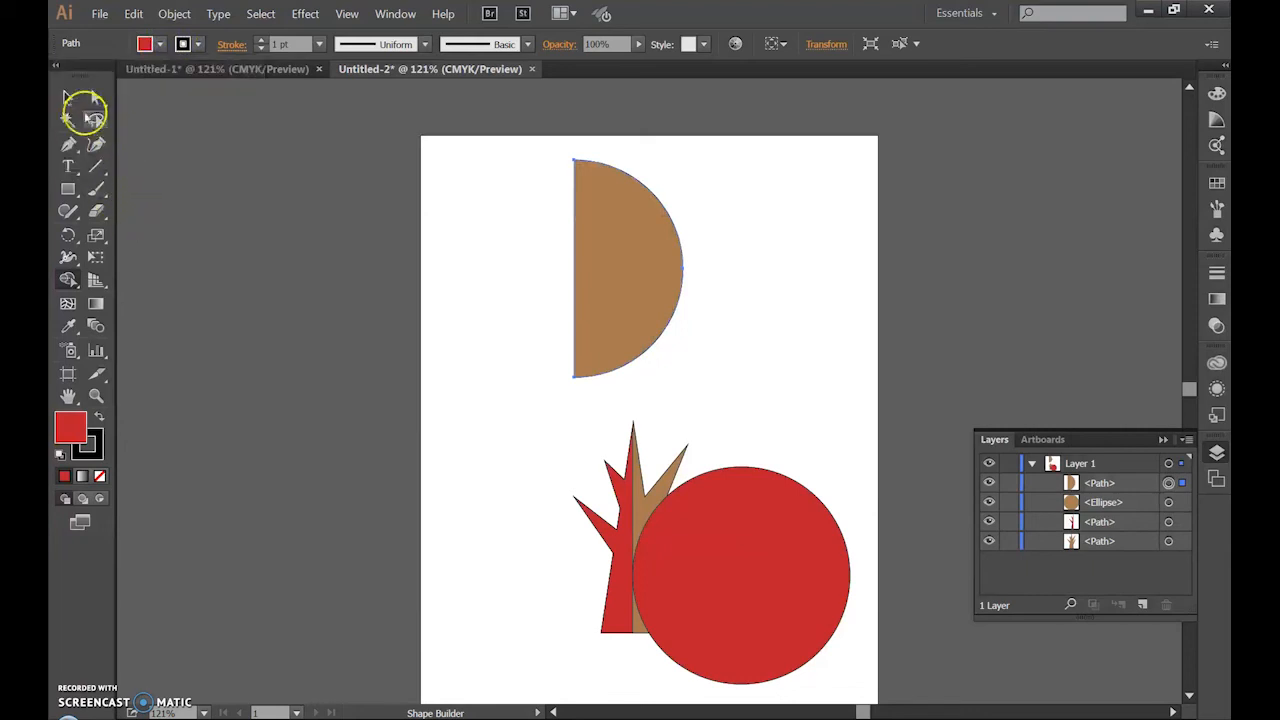
left_click(69, 97)
left_click(160, 44)
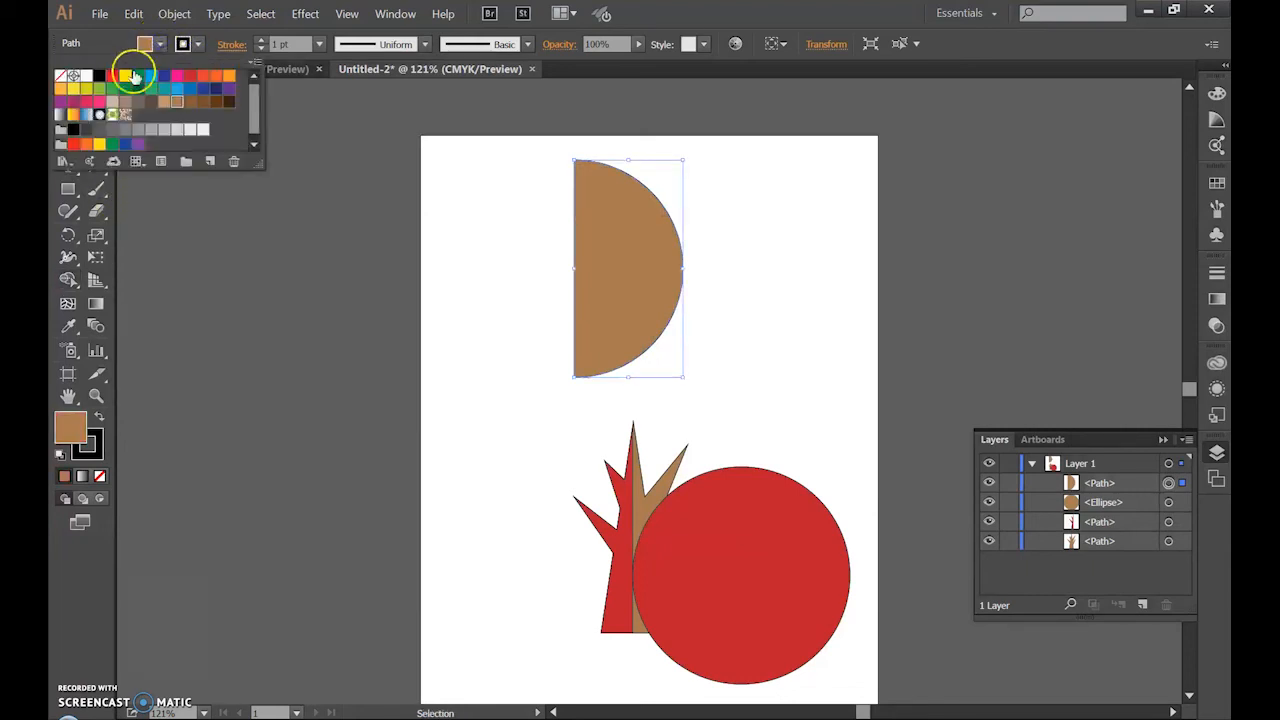
left_click(195, 78)
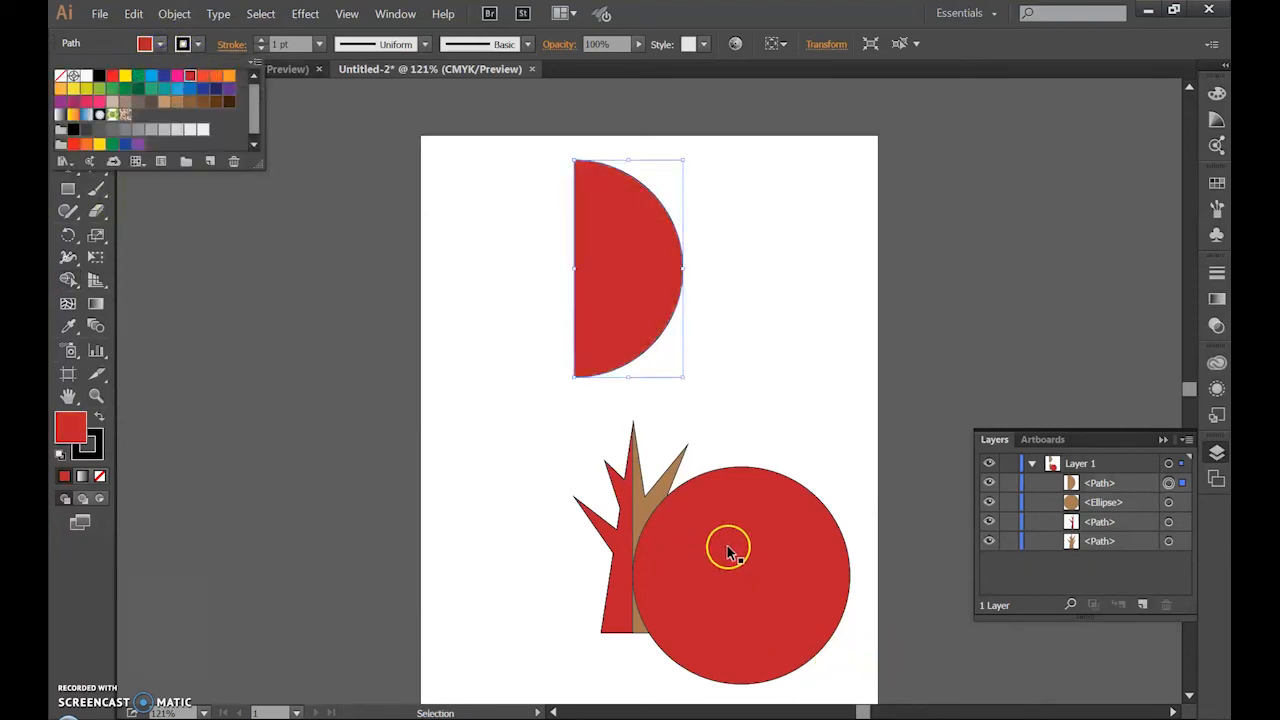
left_click(160, 44)
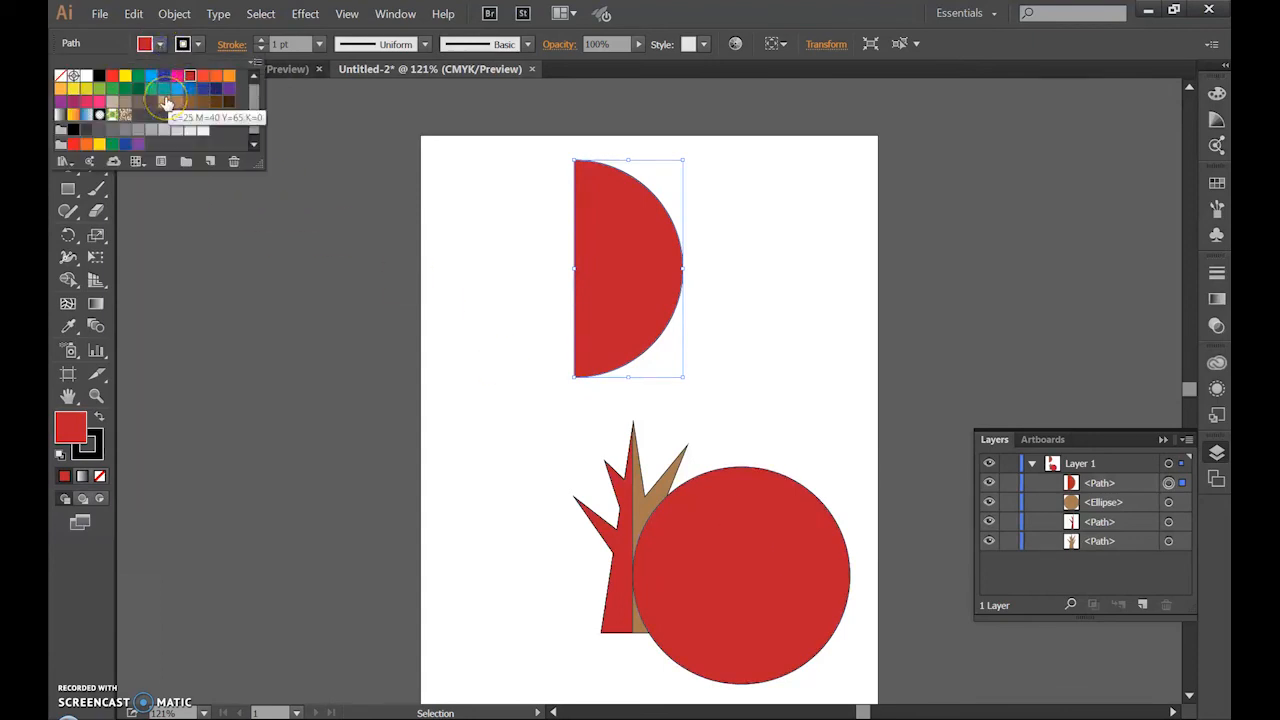
left_click(167, 104)
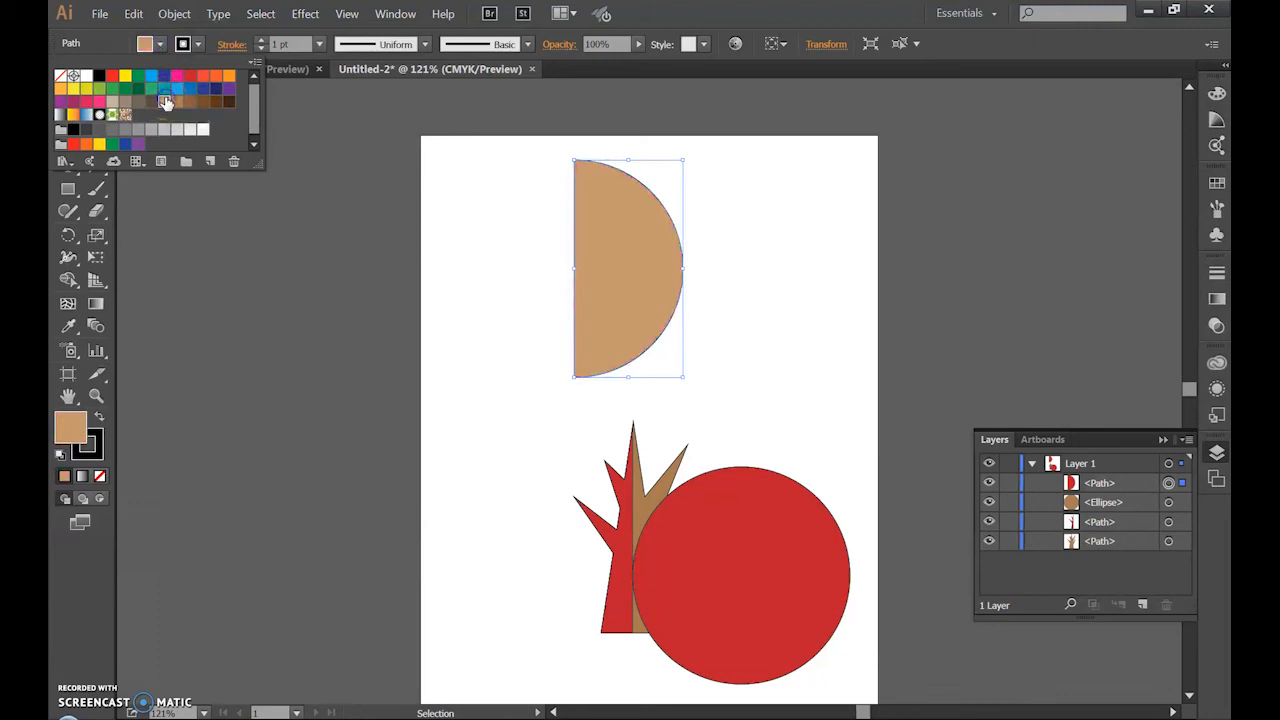
key("a")
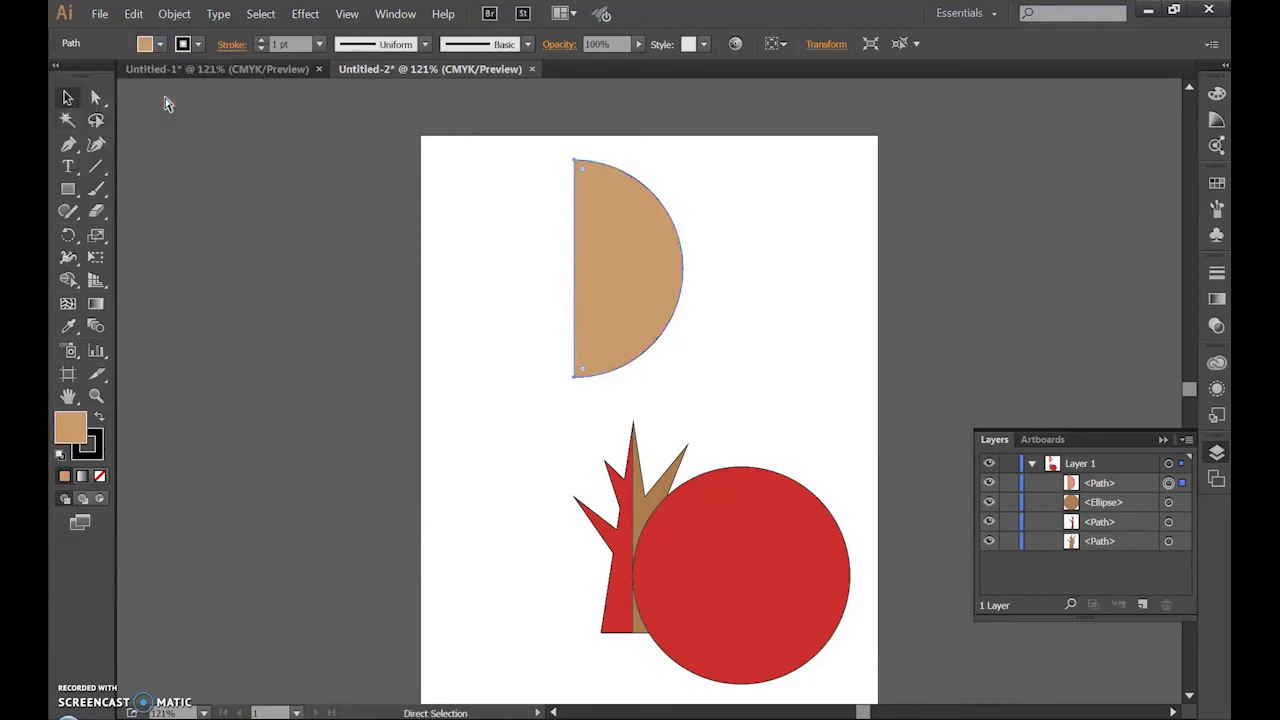
key("ctrl+z")
key("v")
left_click(776, 333)
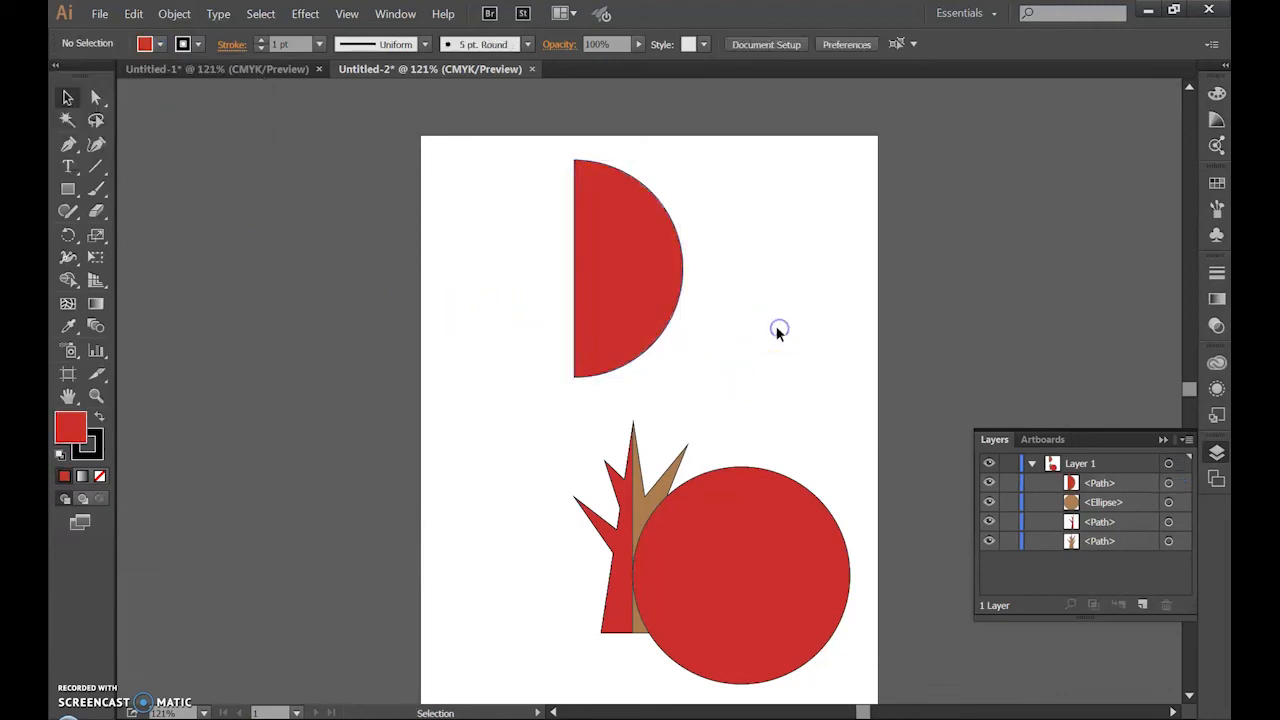
Step: Fill the full circle beside the tree with the medium brown used for the tree's right half
left_click(791, 545)
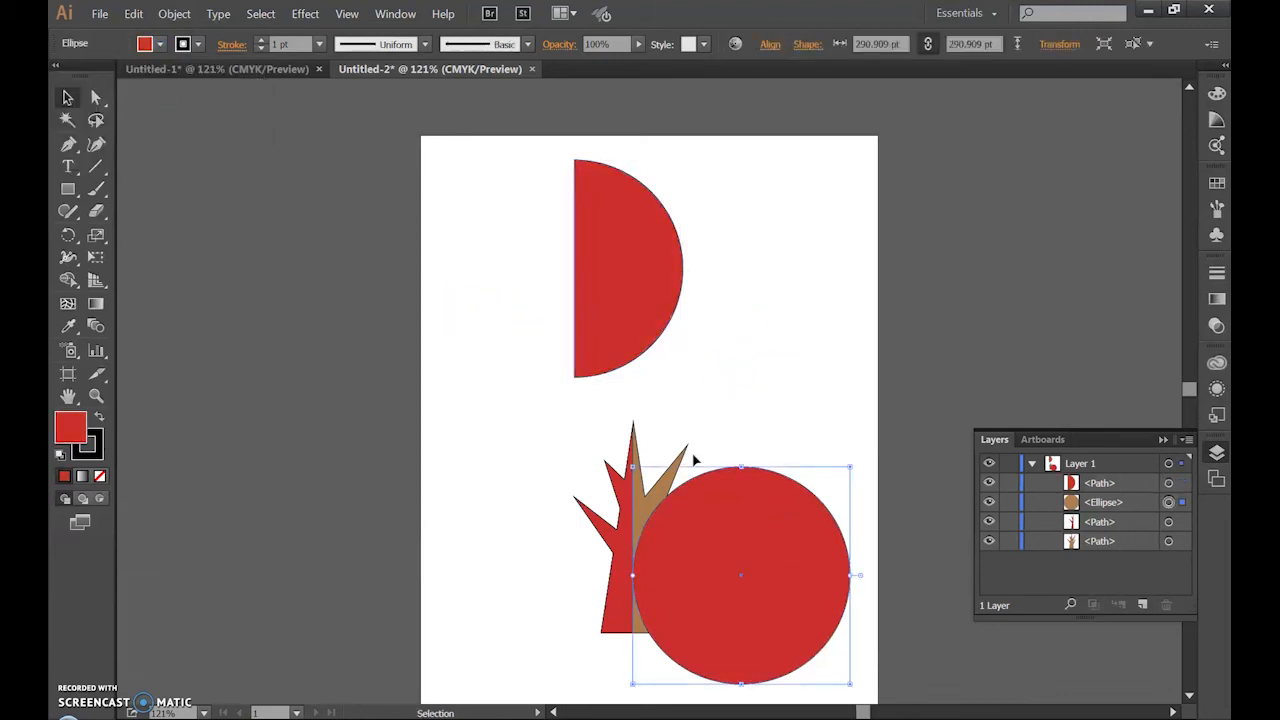
left_click(162, 46)
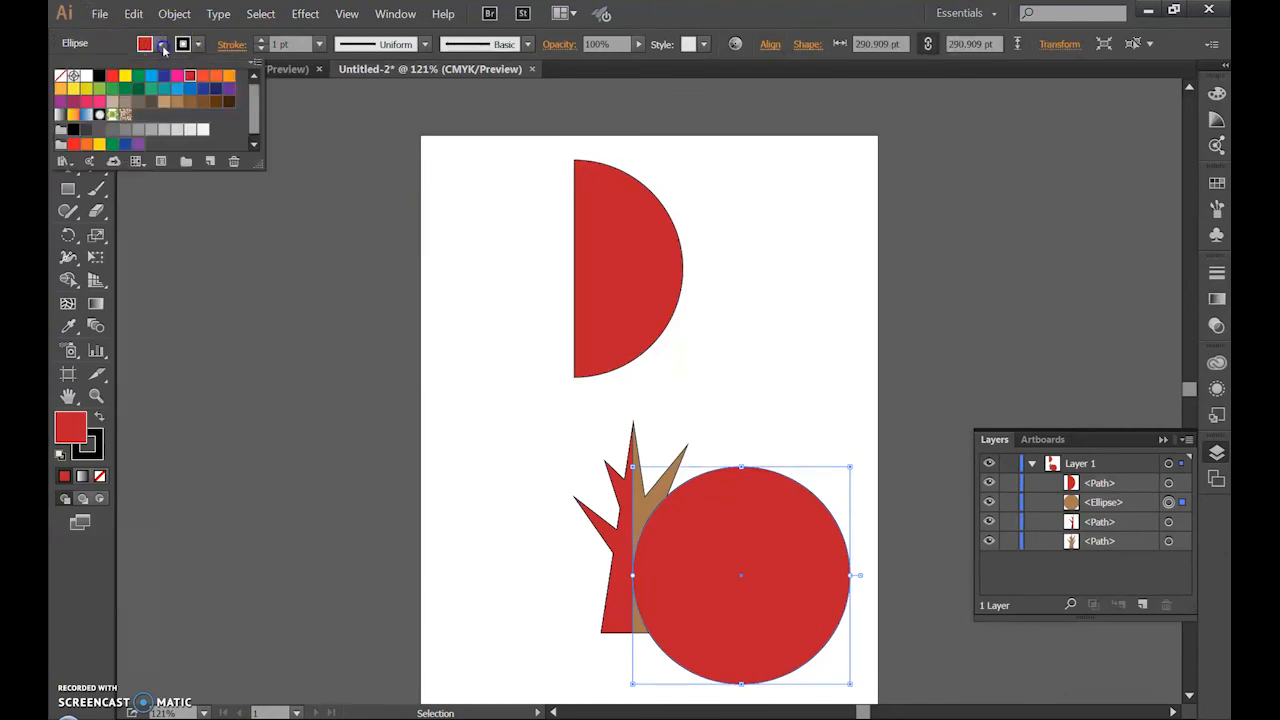
left_click(177, 103)
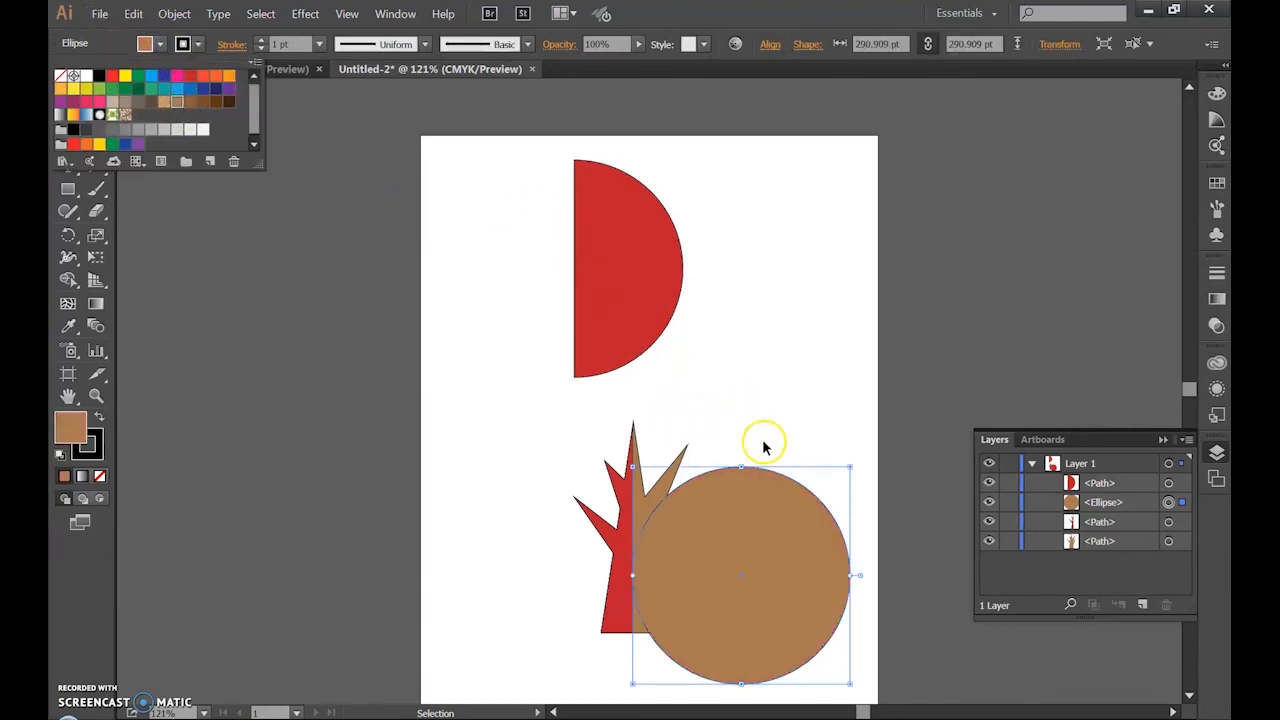
left_click(790, 524)
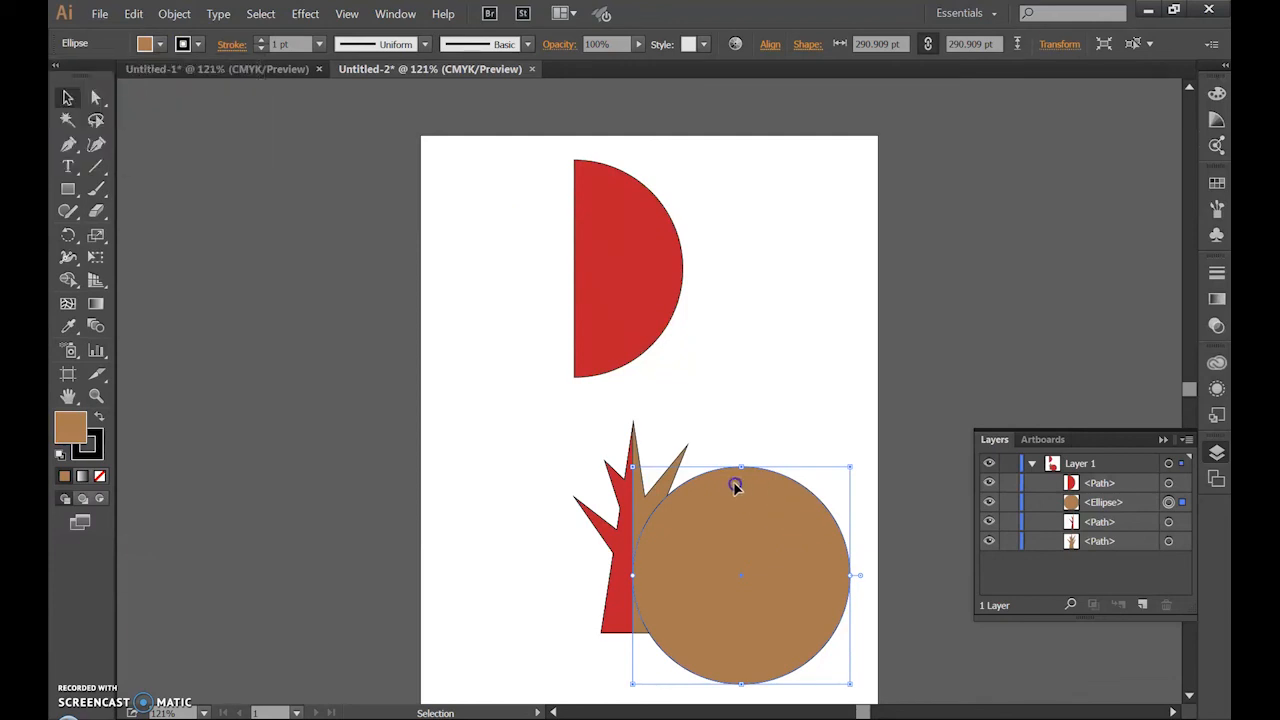
Step: Centre the brown circle on the trunk's dividing line over the branches, and align the red half circle exactly over its right half
left_click_drag(788, 536, 686, 466)
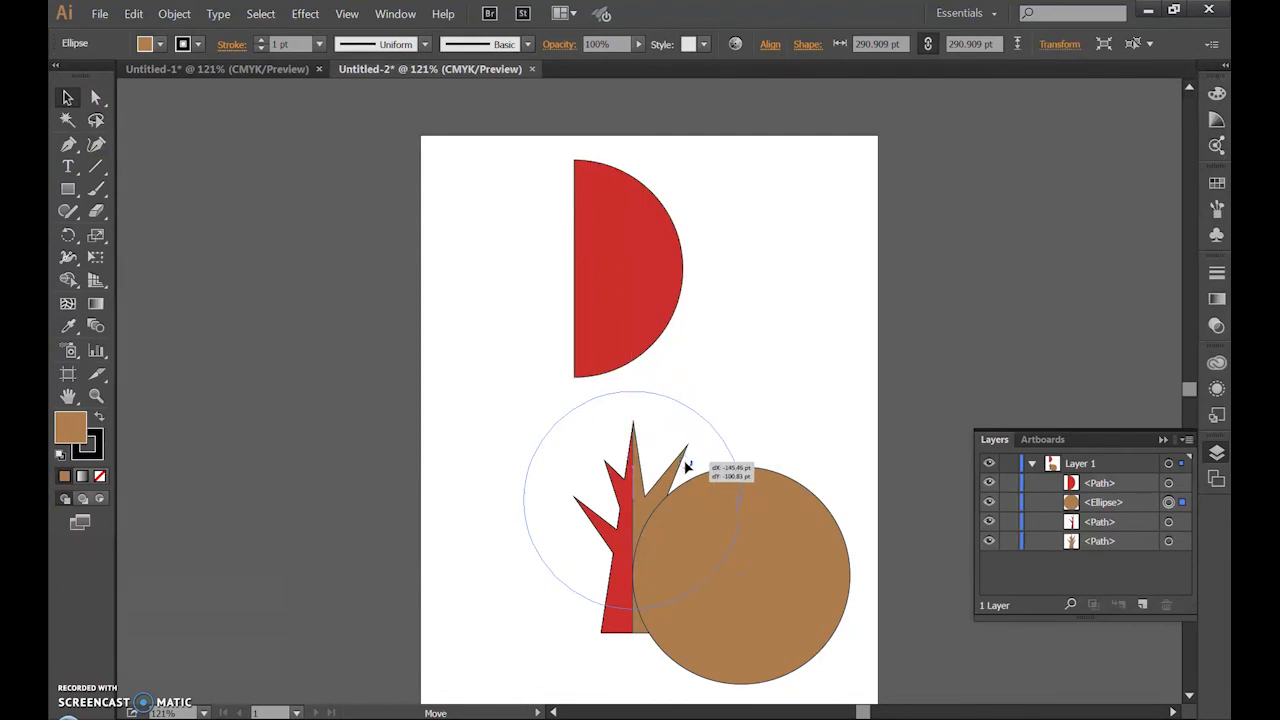
left_click_drag(686, 467, 686, 468)
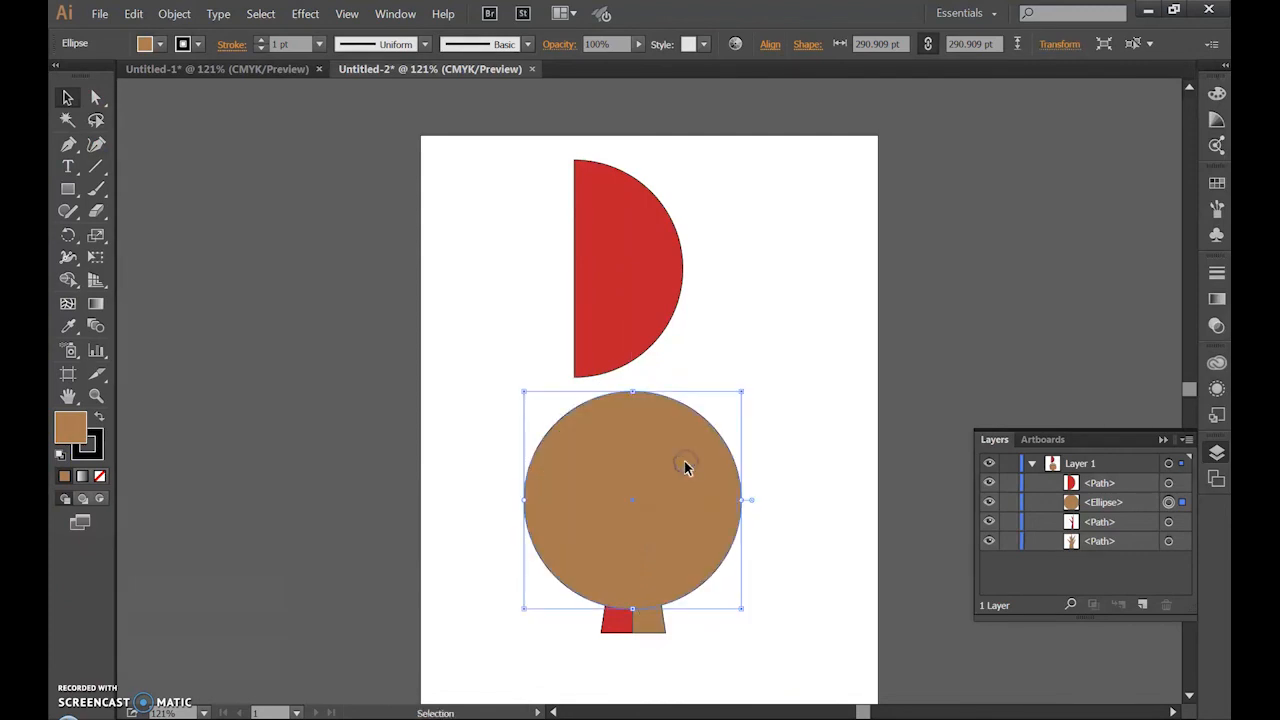
left_click(613, 239)
left_click_drag(626, 223, 693, 455)
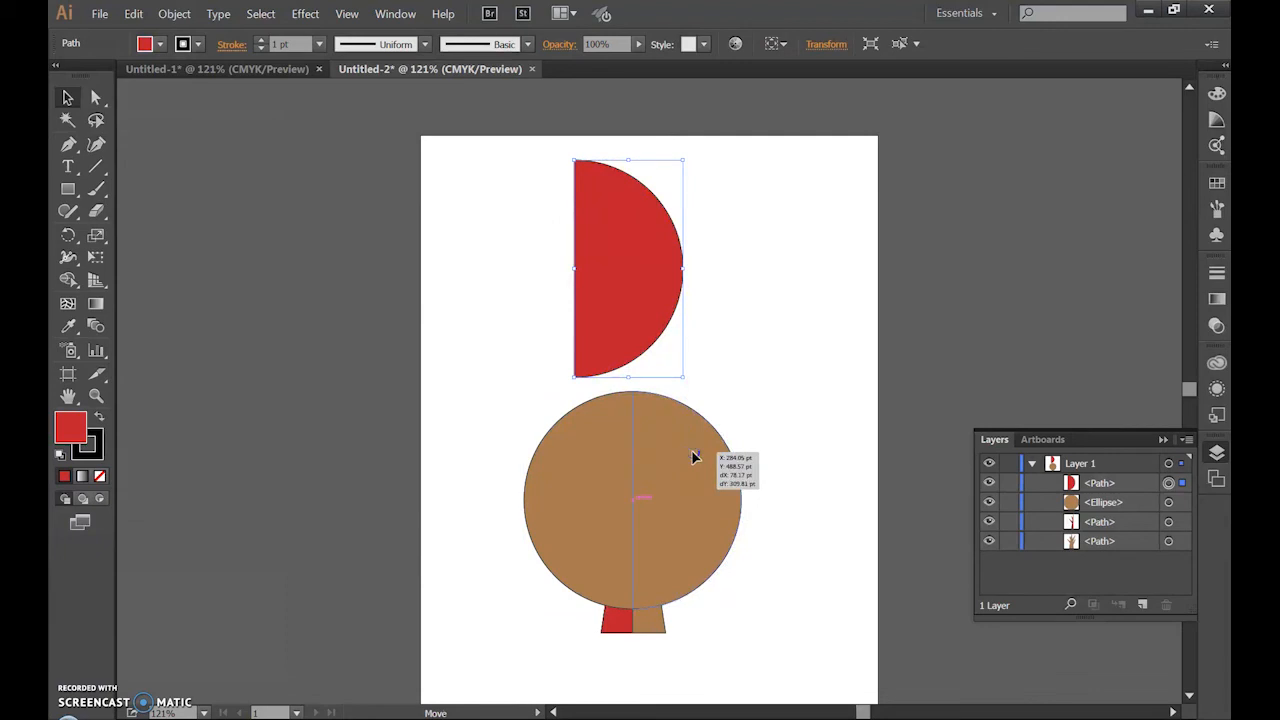
left_click_drag(693, 456, 694, 456)
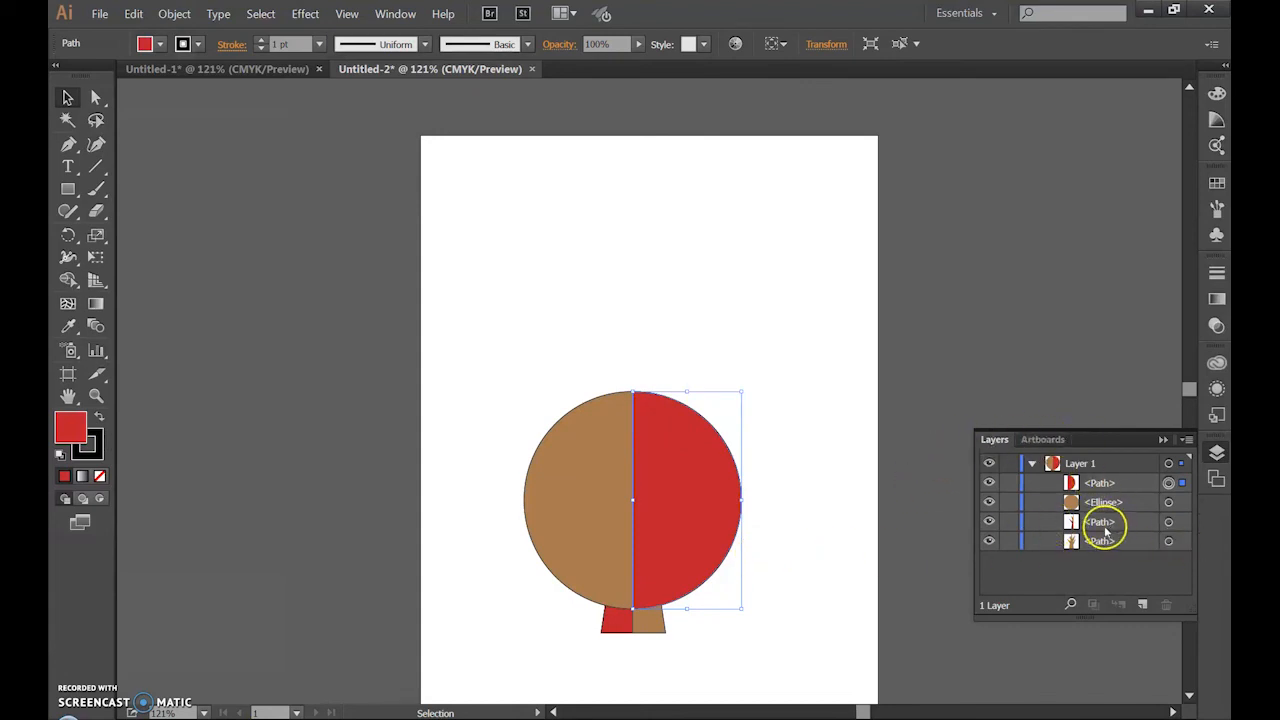
Step: Move the red half circle and the brown circle below both trunk paths in the layer order
left_click(1100, 485)
double_click(1100, 503)
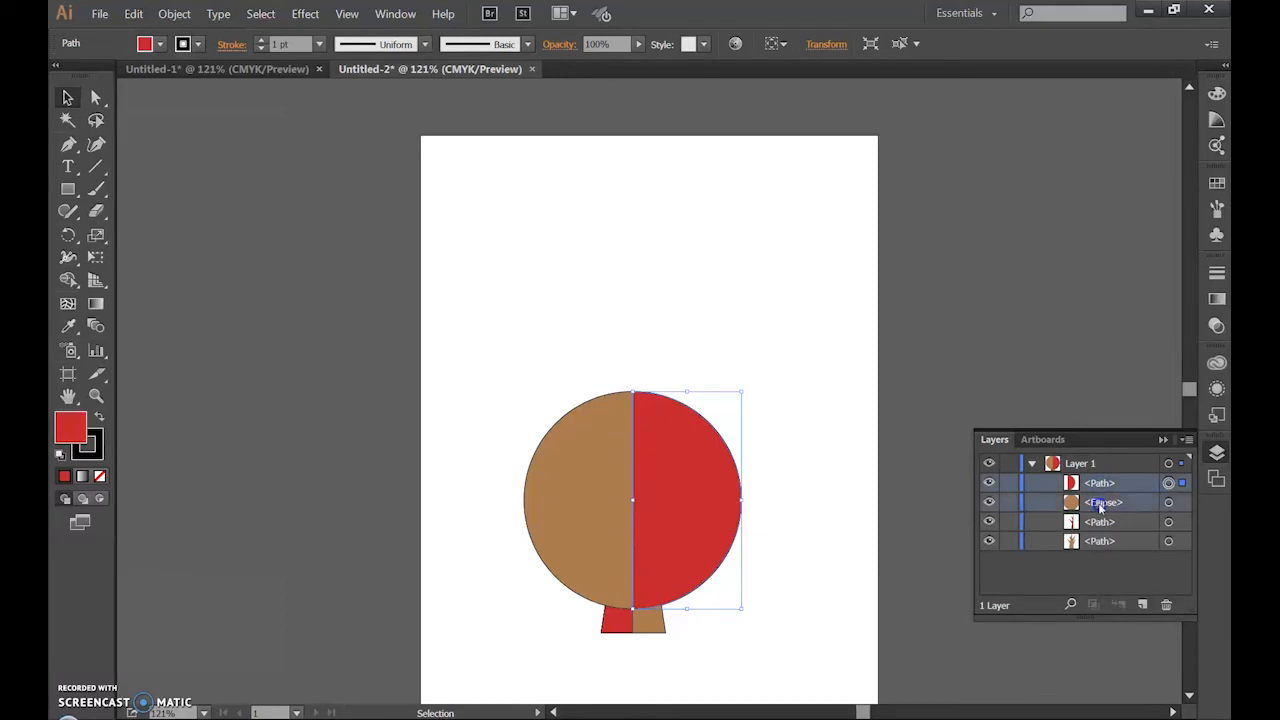
left_click_drag(1127, 507, 1127, 545)
left_click(806, 580)
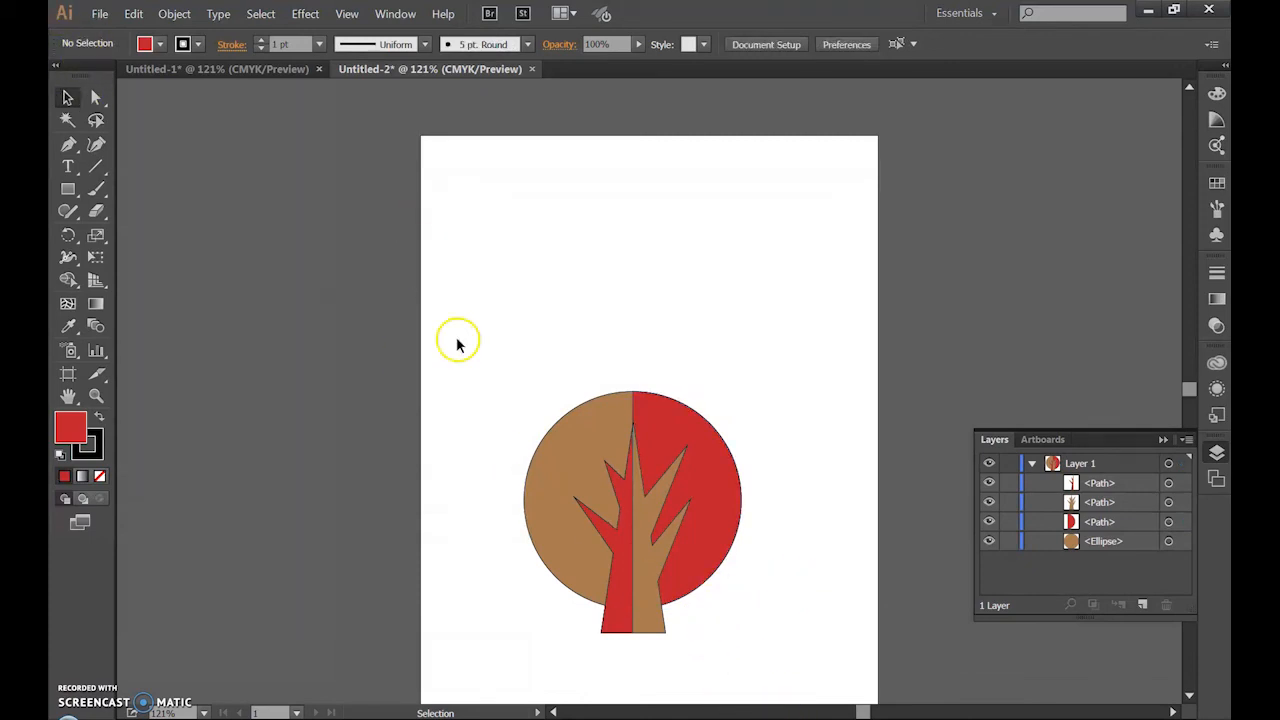
Step: Remove the stroke from all four tree shapes by setting it to None, and leave the artwork deselected
left_click_drag(516, 527, 772, 686)
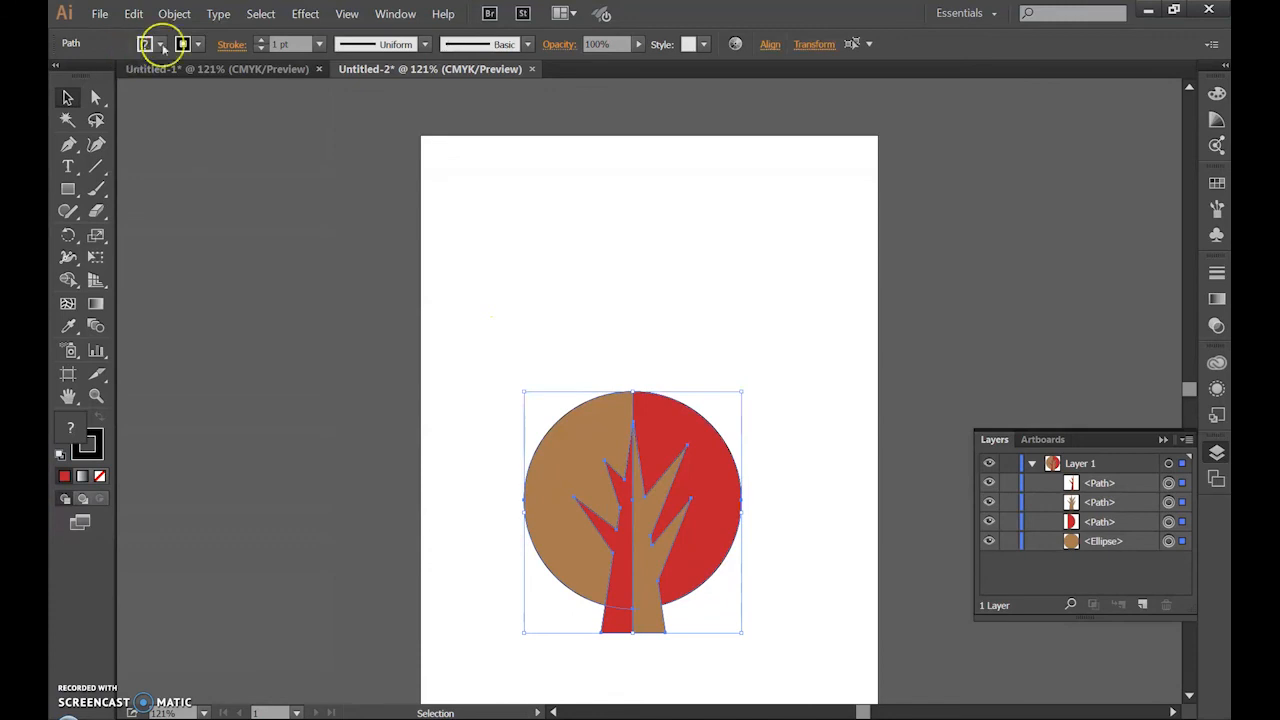
left_click(200, 46)
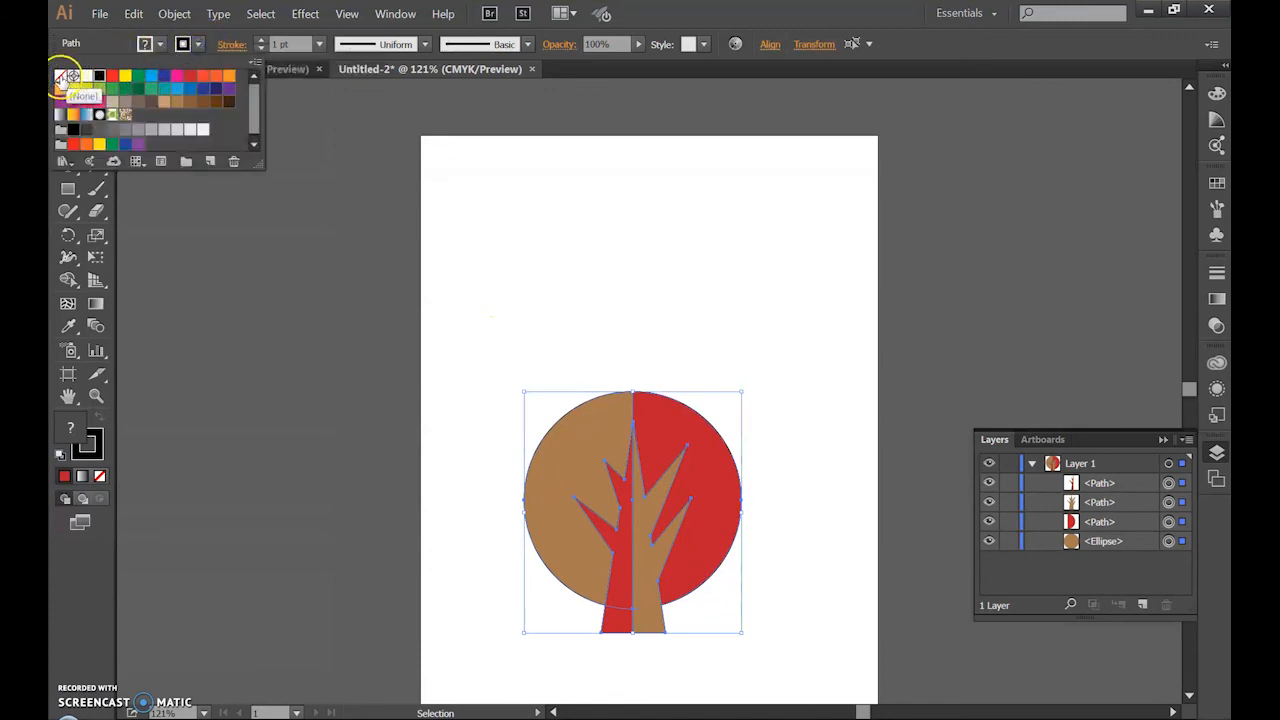
left_click(61, 76)
left_click(654, 220)
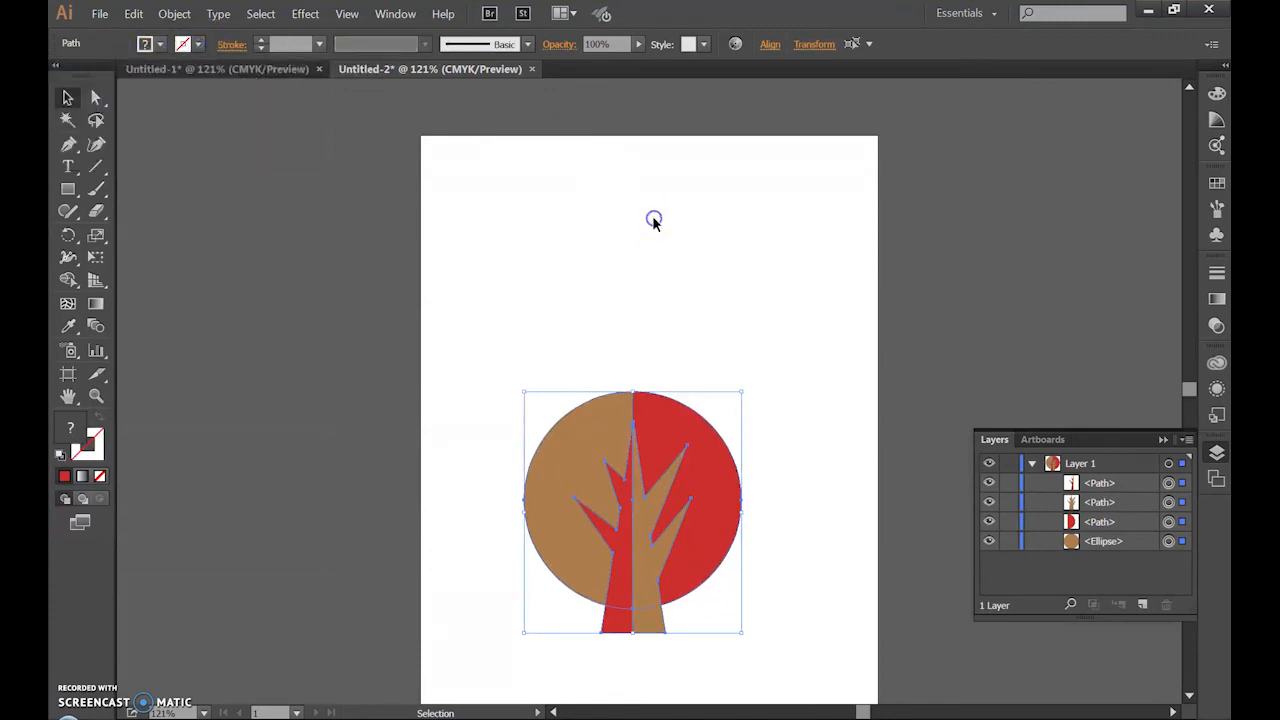
left_click(749, 279)
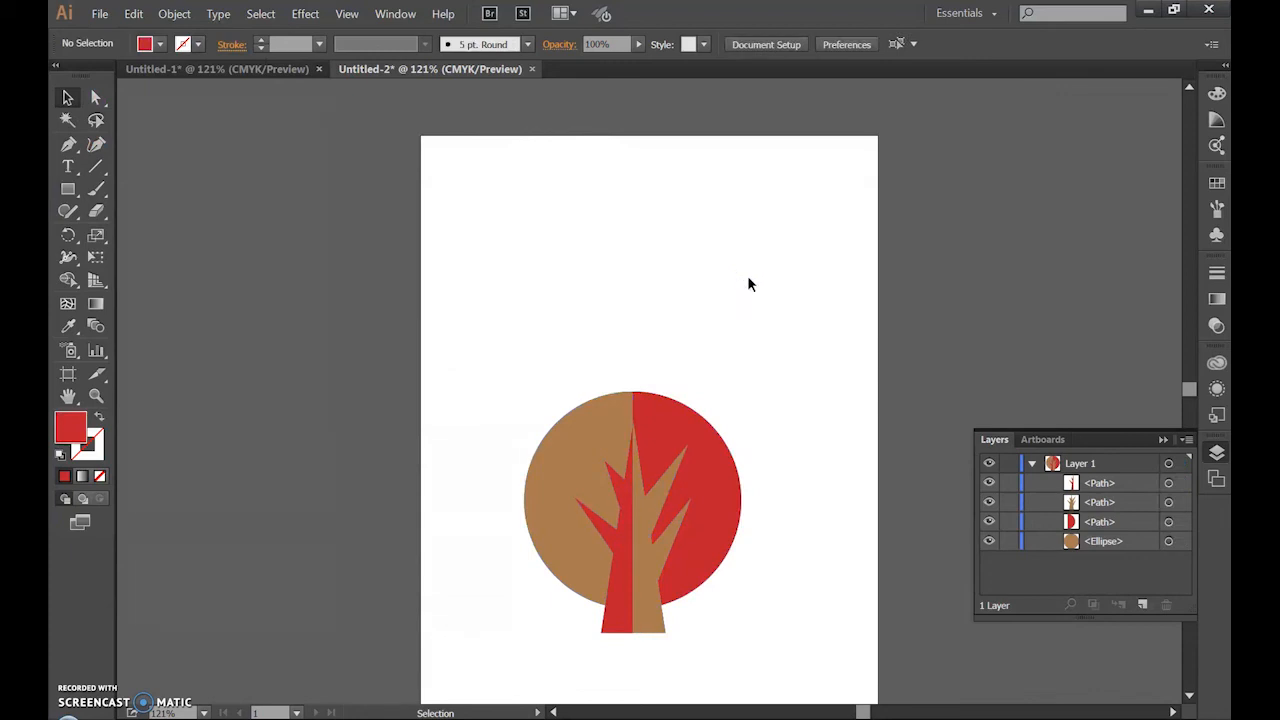
left_click(707, 335)
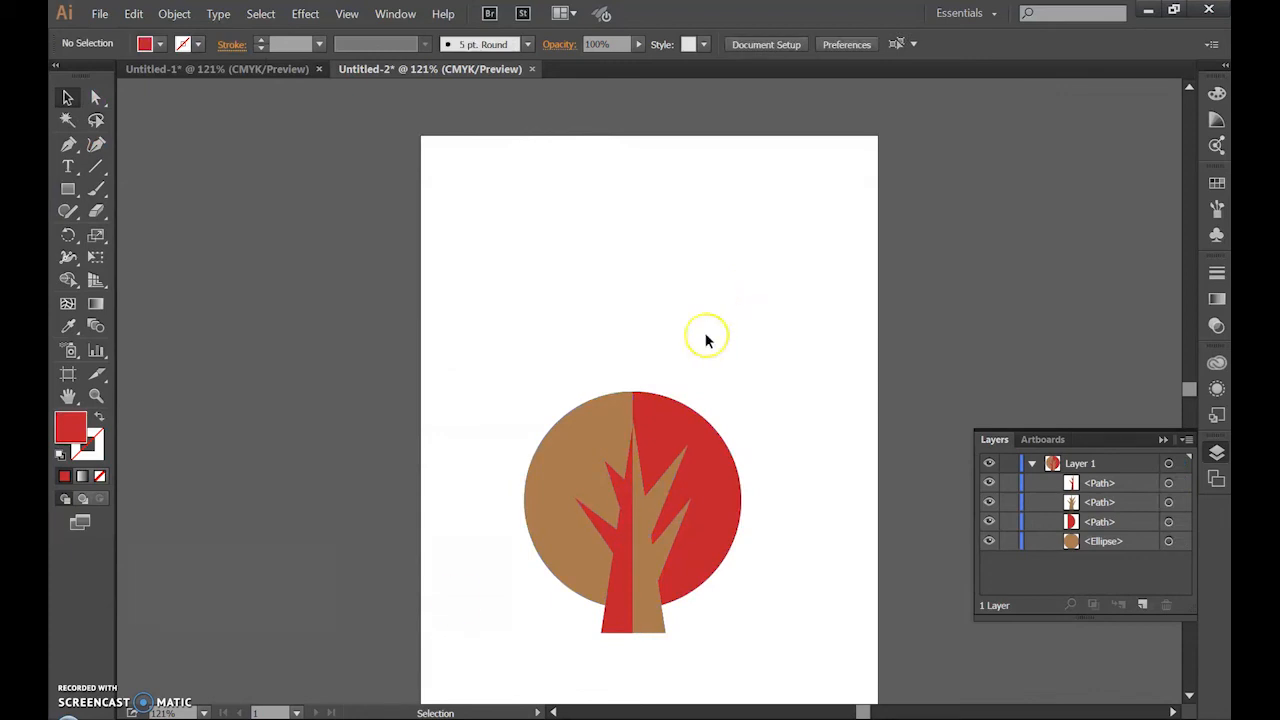